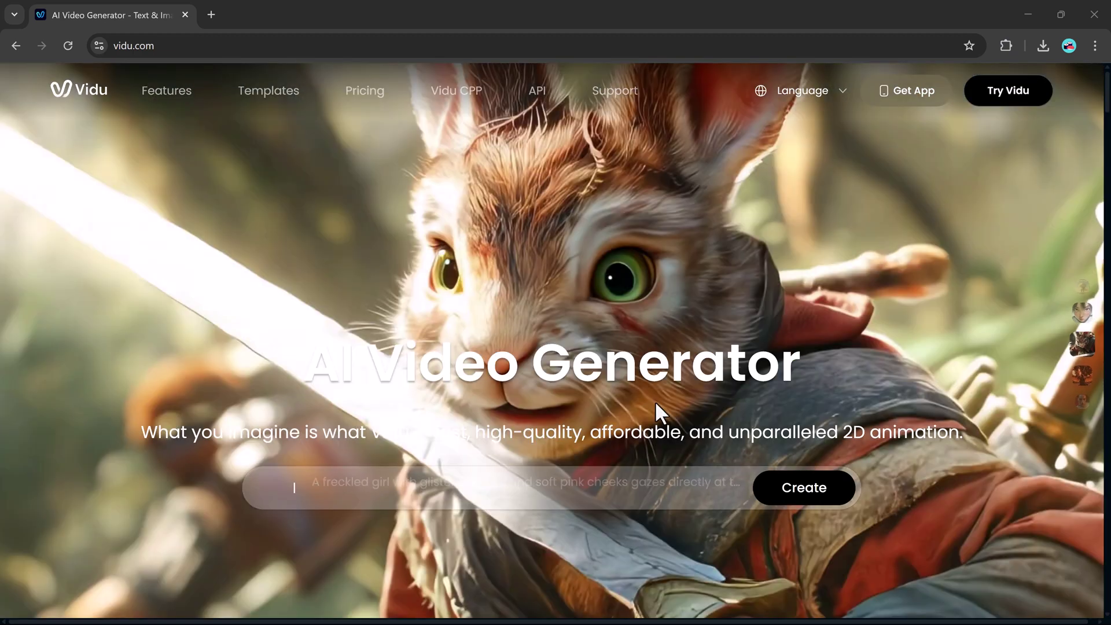
Scroll down the landing page and cycle through four Reference to Video examples
{"action": "scroll", "coordinate": [870, 360], "scroll_direction": "down", "scroll_amount": 4}
{"action": "scroll", "coordinate": [870, 360], "scroll_direction": "down", "scroll_amount": 5}
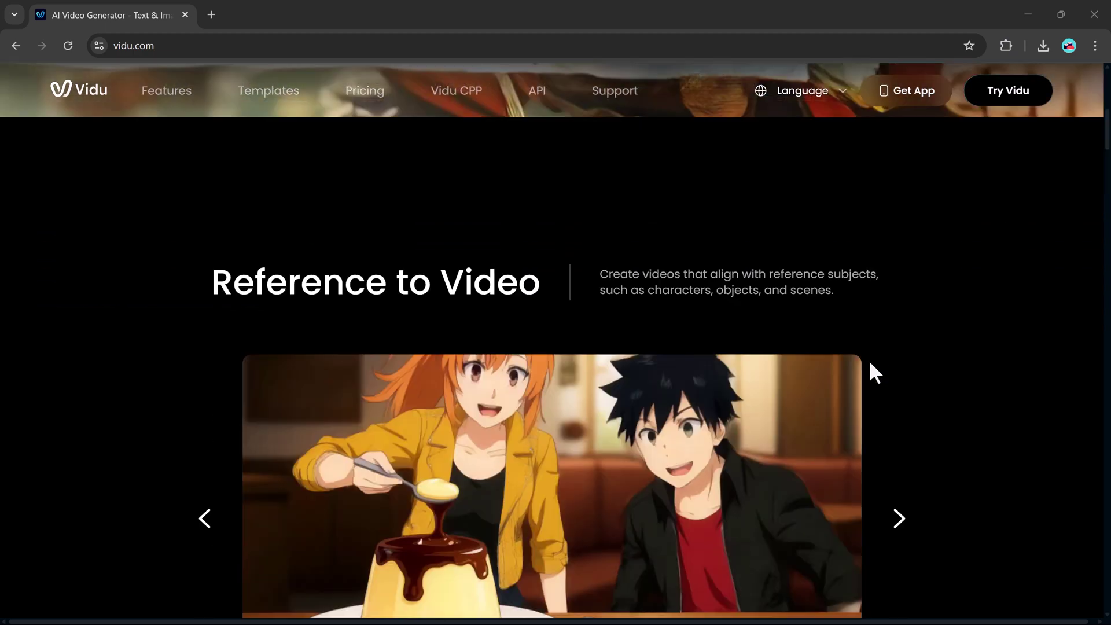
{"action": "scroll", "coordinate": [536, 250], "scroll_direction": "down", "scroll_amount": 3}
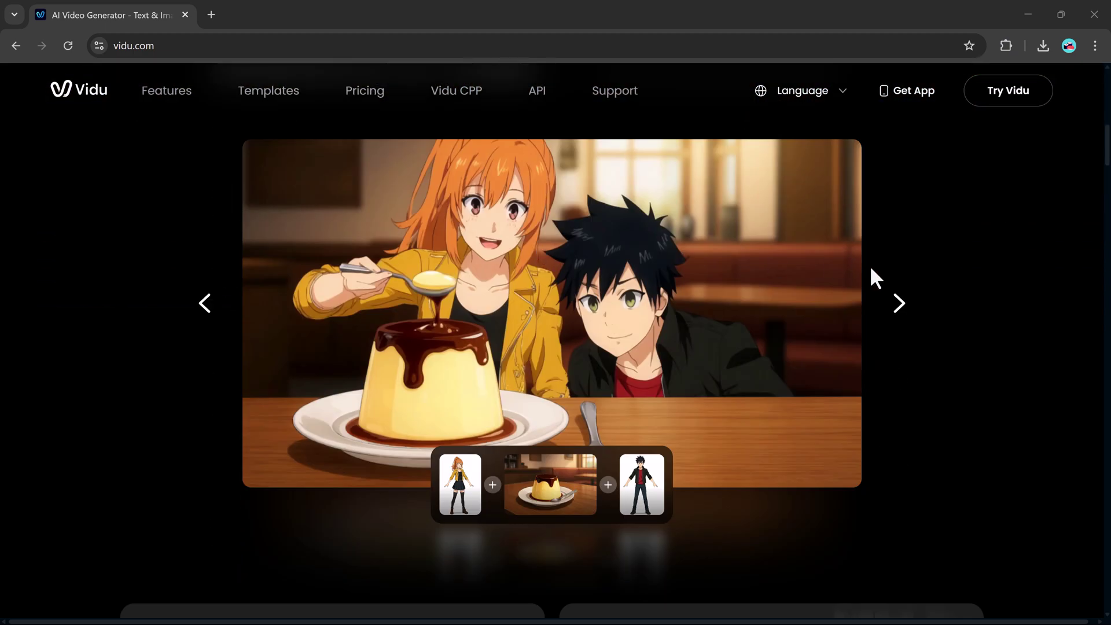
{"action": "left_click", "coordinate": [897, 304]}
{"action": "left_click", "coordinate": [896, 305]}
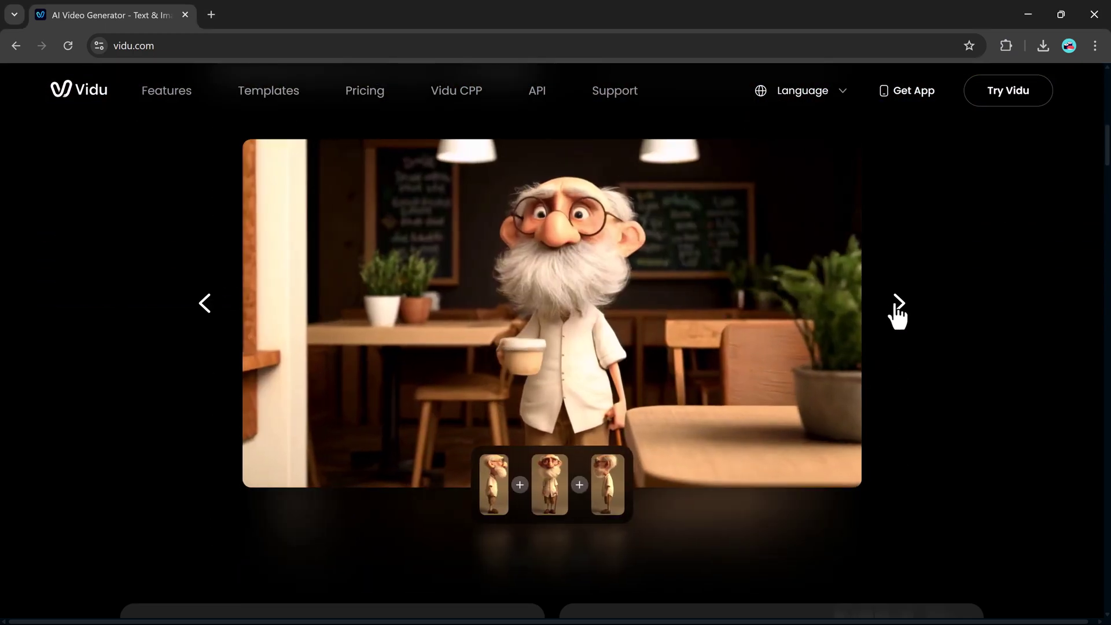
{"action": "left_click", "coordinate": [896, 305]}
{"action": "left_click", "coordinate": [897, 305]}
Page through the Image to Video examples on the landing page
{"action": "scroll", "coordinate": [940, 358], "scroll_direction": "down", "scroll_amount": 7}
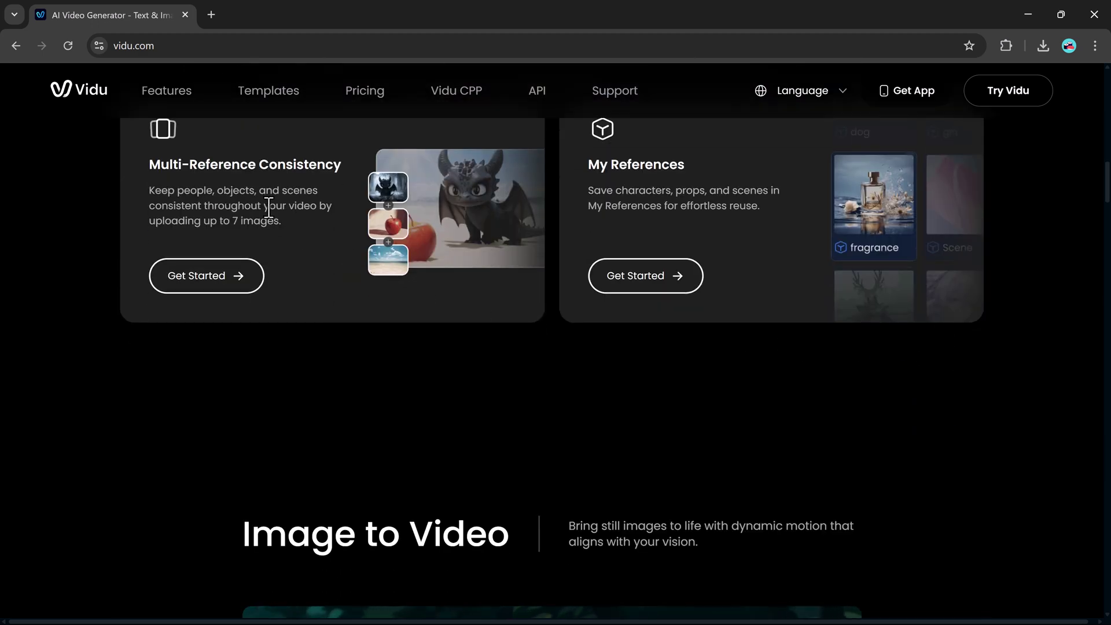
{"action": "scroll", "coordinate": [692, 223], "scroll_direction": "down", "scroll_amount": 5}
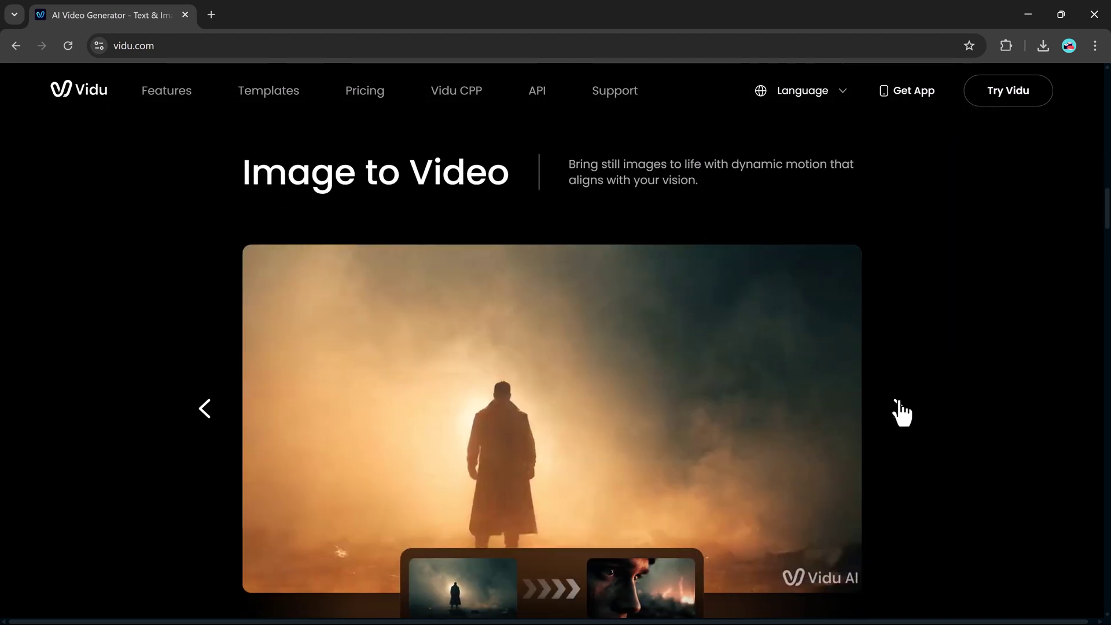
{"action": "left_click", "coordinate": [901, 410]}
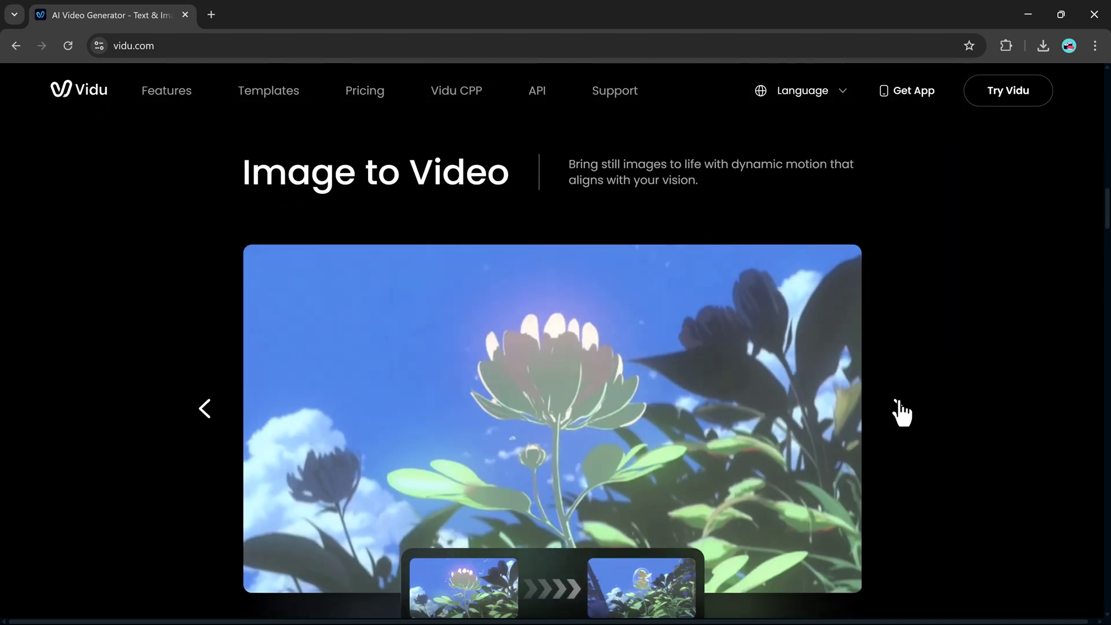
{"action": "left_click", "coordinate": [900, 411]}
Scroll through the rest of the landing page's feature sections
{"action": "scroll", "coordinate": [903, 411], "scroll_direction": "down", "scroll_amount": 3}
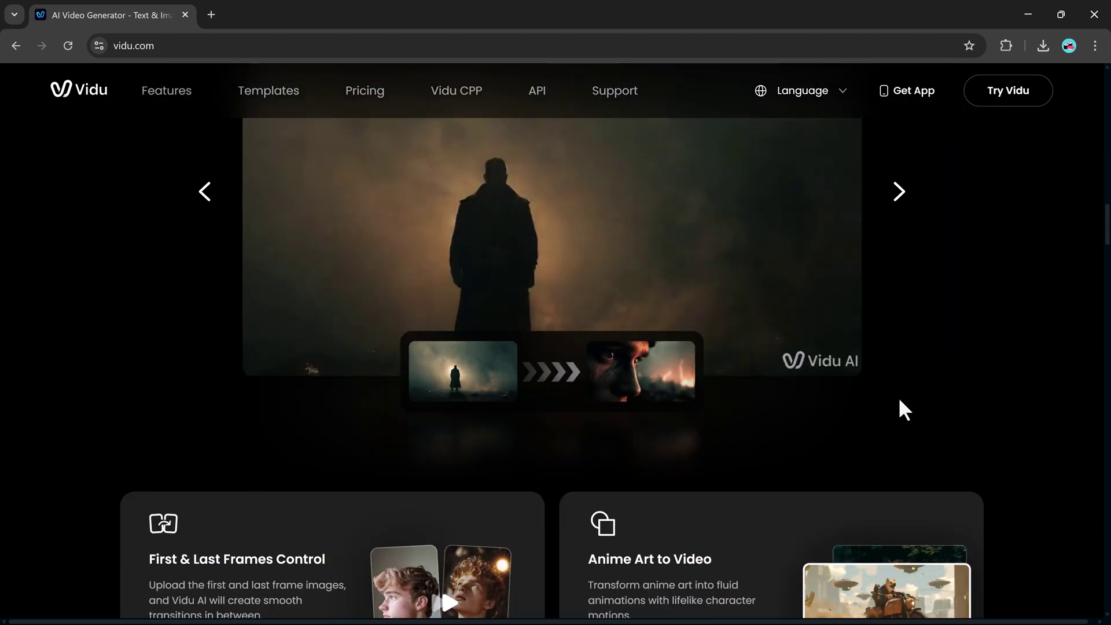
{"action": "scroll", "coordinate": [900, 401], "scroll_direction": "down", "scroll_amount": 3}
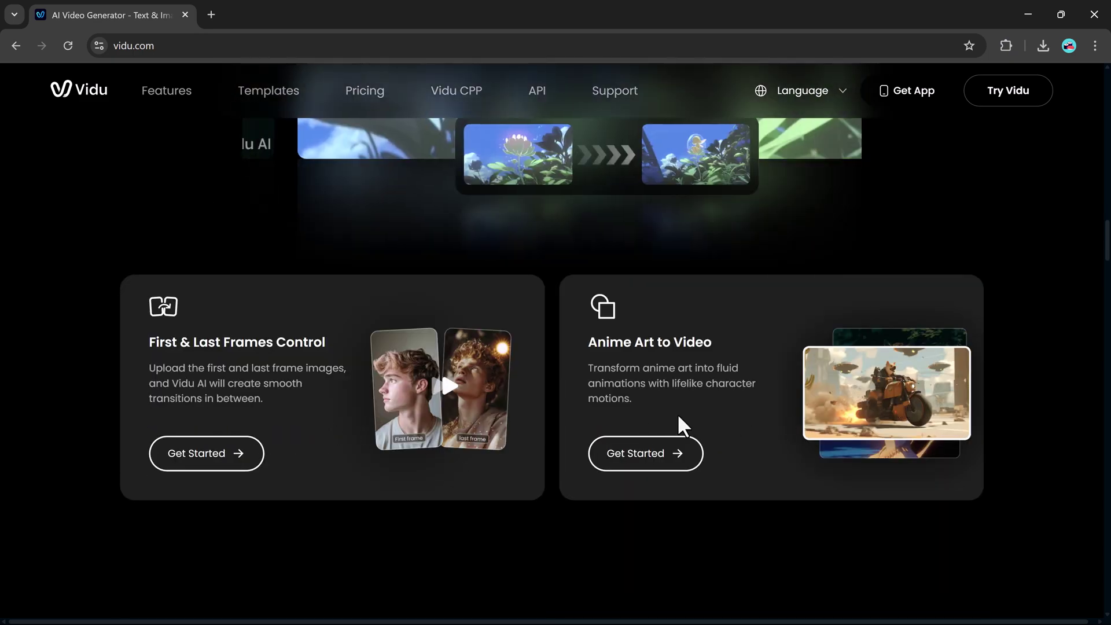
{"action": "scroll", "coordinate": [679, 416], "scroll_direction": "down", "scroll_amount": 6}
{"action": "scroll", "coordinate": [679, 416], "scroll_direction": "down", "scroll_amount": 5}
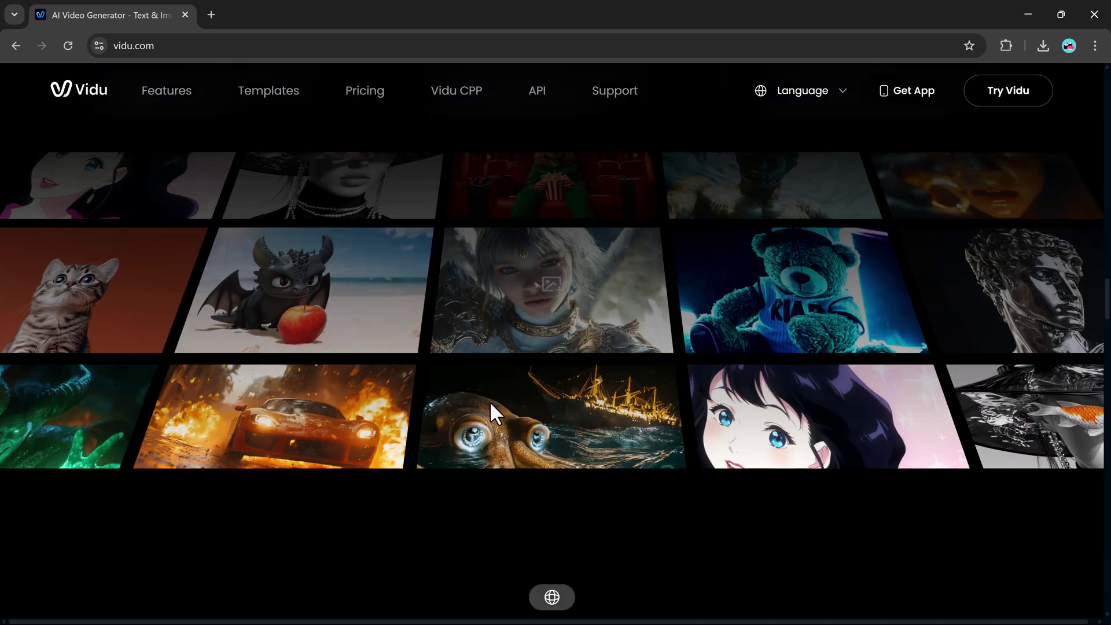
{"action": "scroll", "coordinate": [490, 402], "scroll_direction": "up", "scroll_amount": 2}
{"action": "scroll", "coordinate": [768, 406], "scroll_direction": "down", "scroll_amount": 5}
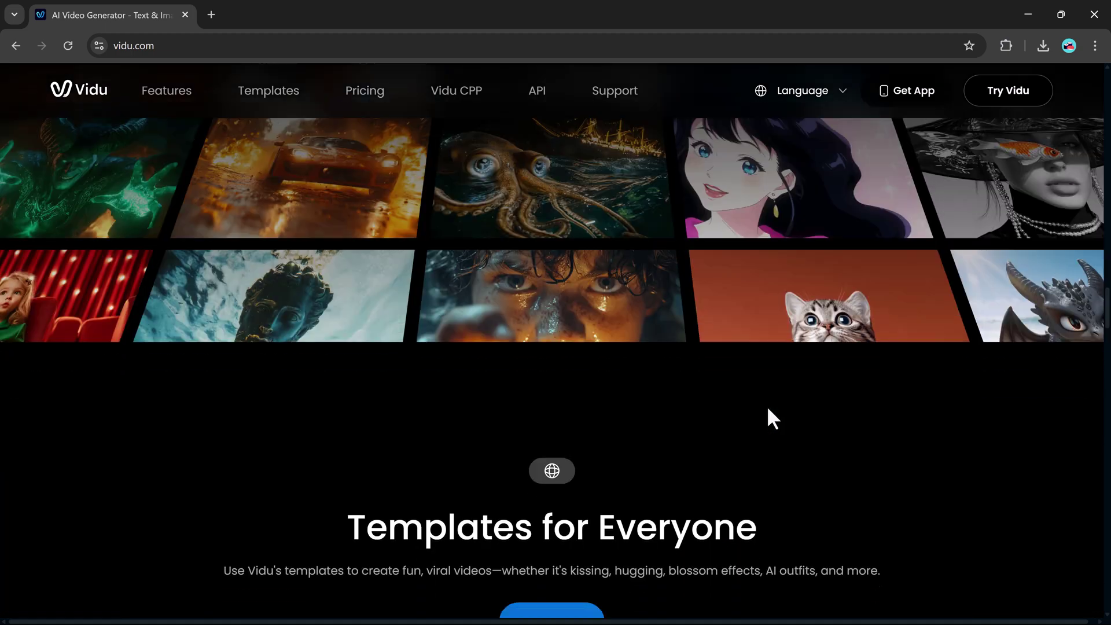
{"action": "scroll", "coordinate": [769, 410], "scroll_direction": "down", "scroll_amount": 8}
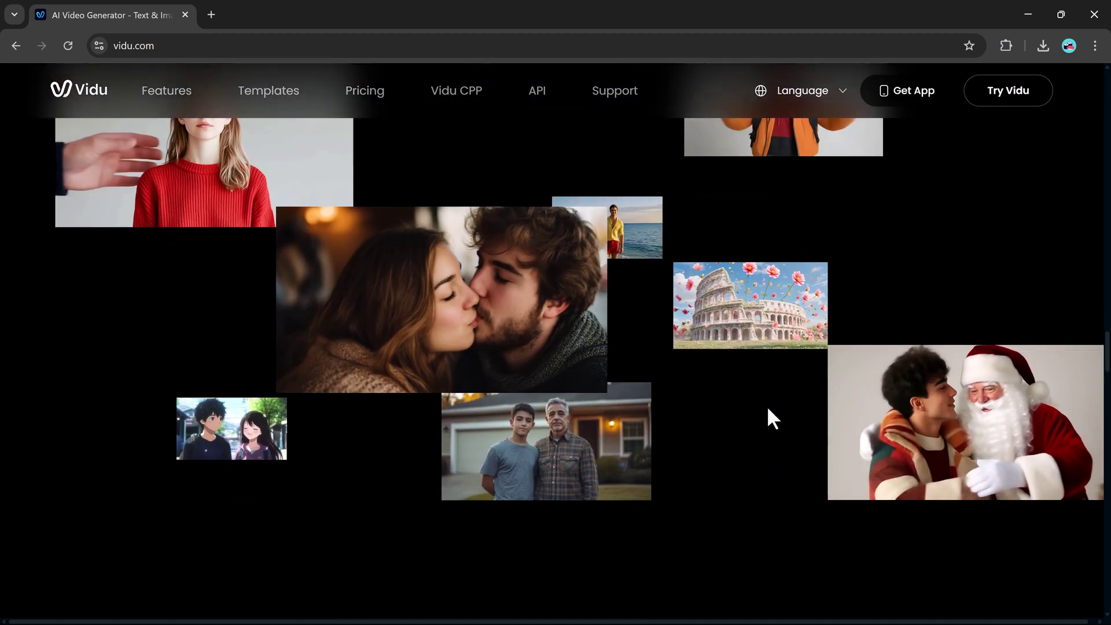
{"action": "scroll", "coordinate": [769, 409], "scroll_direction": "down", "scroll_amount": 6}
{"action": "scroll", "coordinate": [769, 409], "scroll_direction": "down", "scroll_amount": 5}
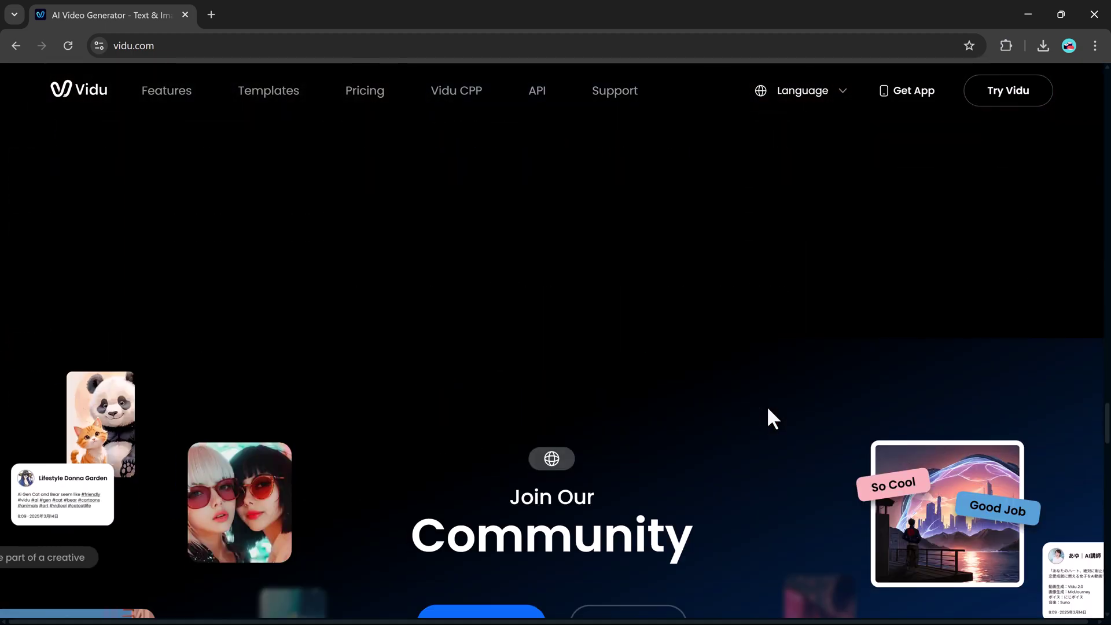
{"action": "scroll", "coordinate": [768, 410], "scroll_direction": "down", "scroll_amount": 1}
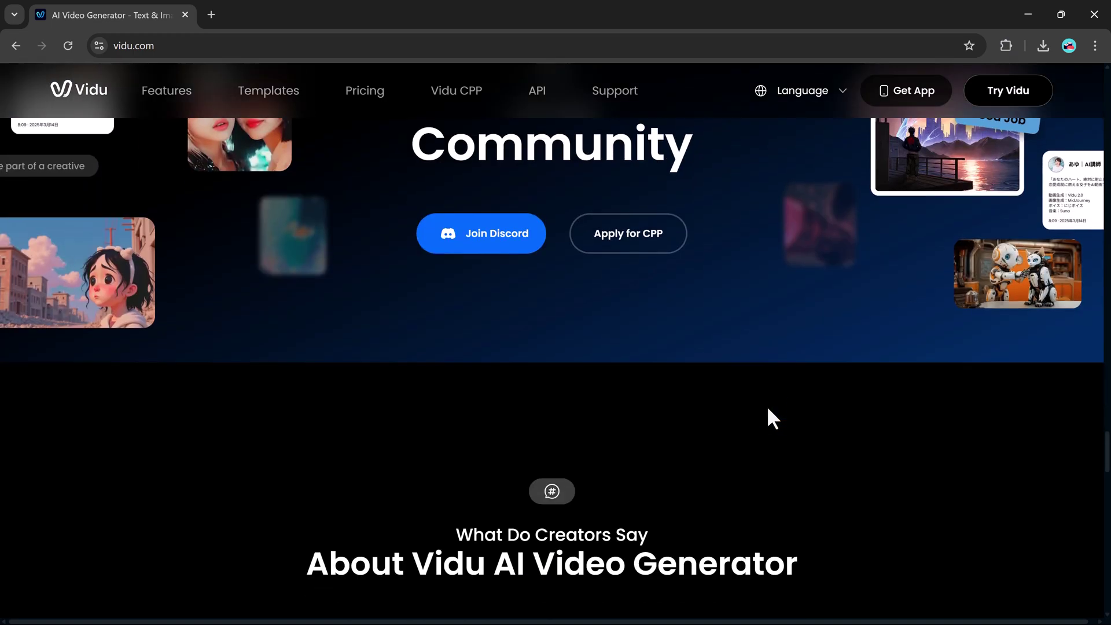
{"action": "scroll", "coordinate": [768, 409], "scroll_direction": "down", "scroll_amount": 10}
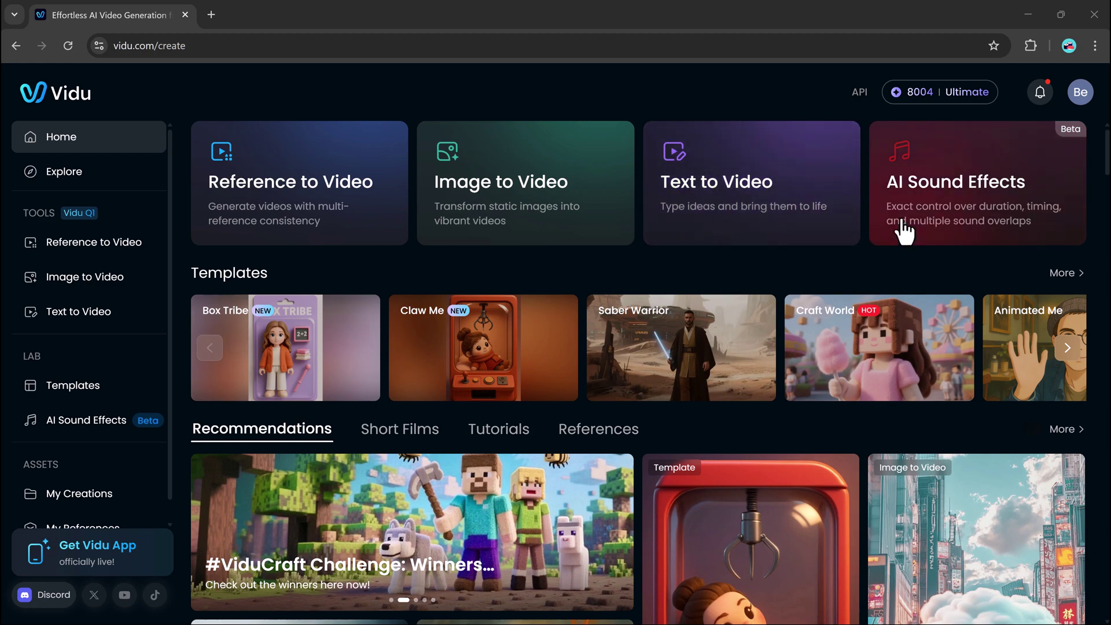
Browse the community Recommendations feed on the create dashboard, then scroll back up
{"action": "scroll", "coordinate": [590, 328], "scroll_direction": "down", "scroll_amount": 5}
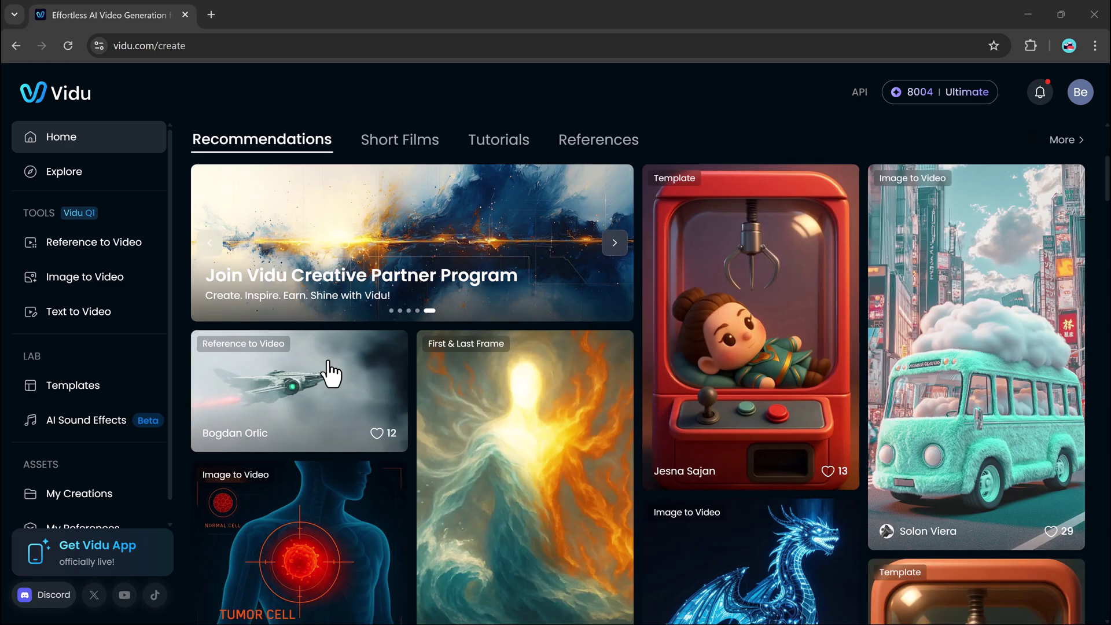
{"action": "scroll", "coordinate": [938, 293], "scroll_direction": "down", "scroll_amount": 6}
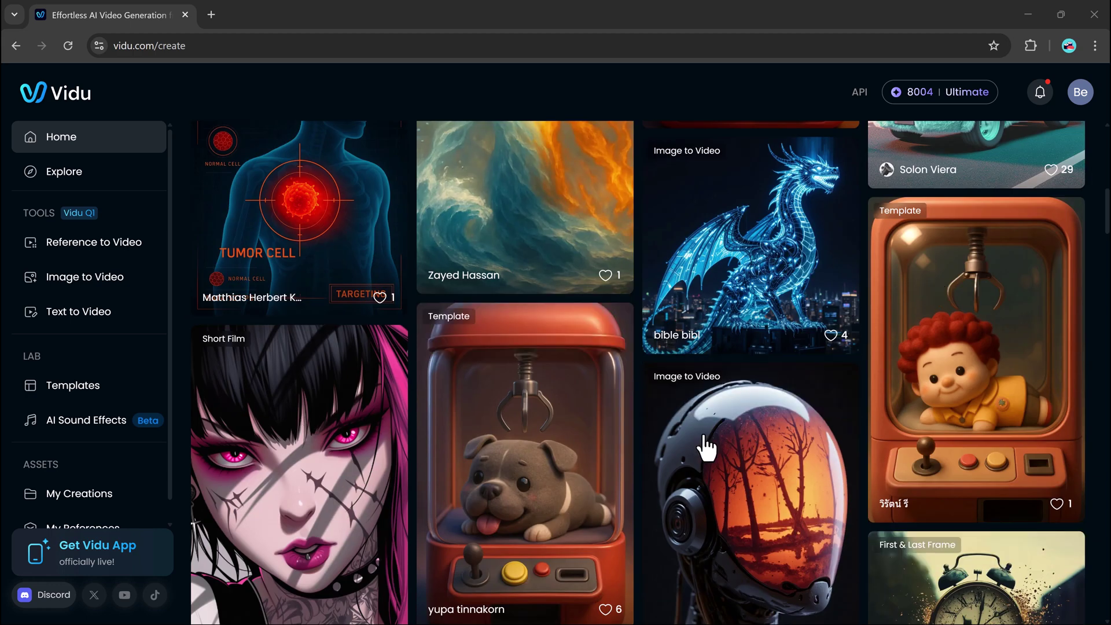
{"action": "scroll", "coordinate": [799, 370], "scroll_direction": "down", "scroll_amount": 13}
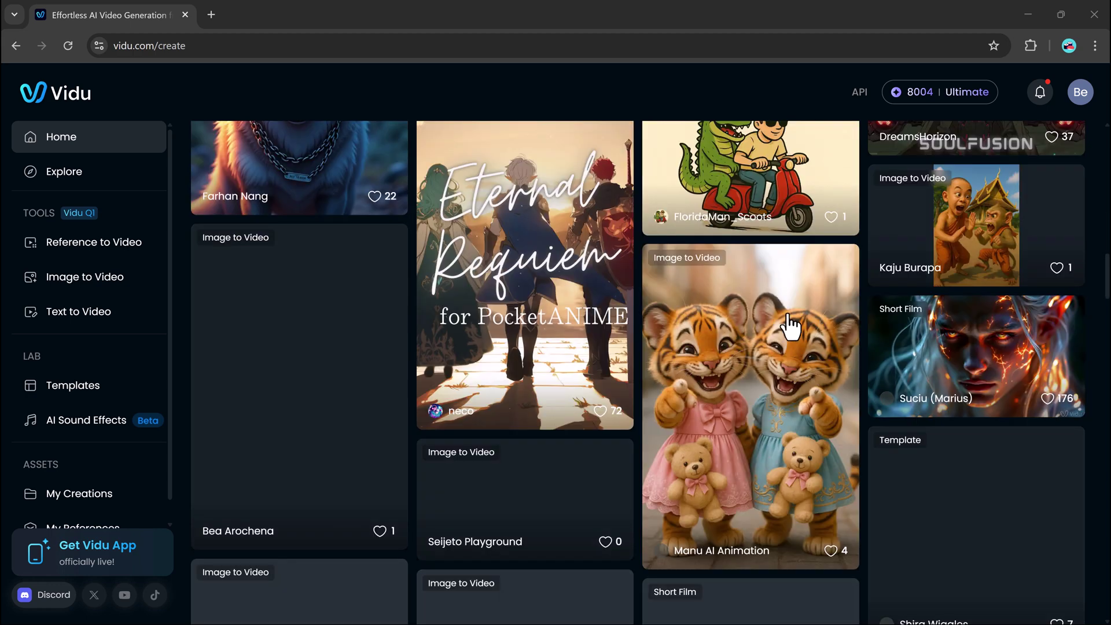
{"action": "scroll", "coordinate": [790, 327], "scroll_direction": "down", "scroll_amount": 5}
{"action": "scroll", "coordinate": [788, 315], "scroll_direction": "down", "scroll_amount": 4}
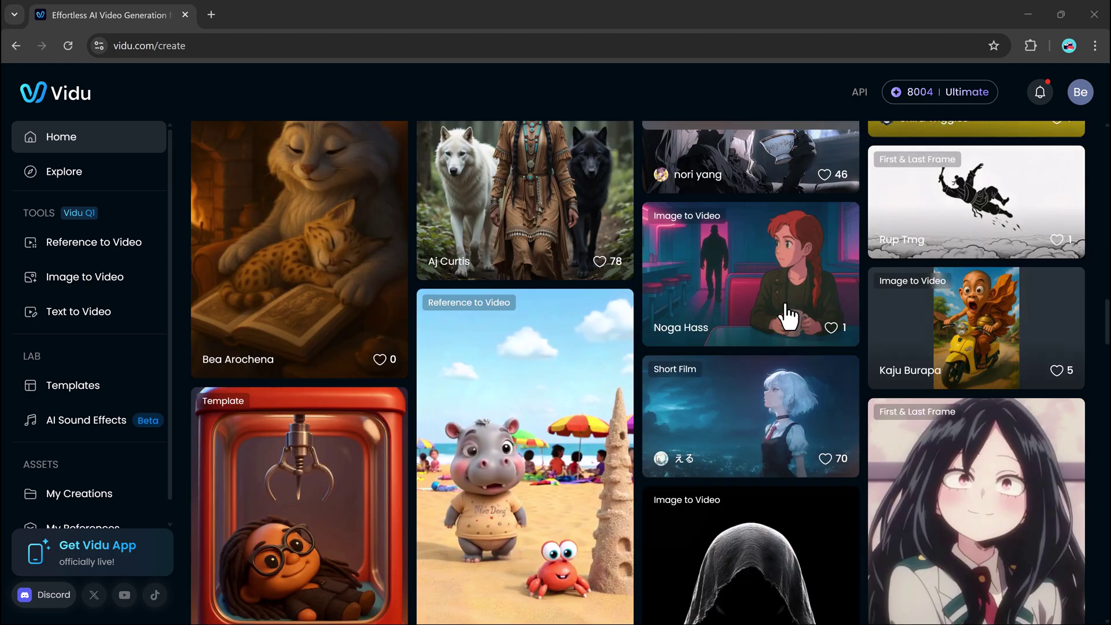
{"action": "scroll", "coordinate": [789, 315], "scroll_direction": "down", "scroll_amount": 11}
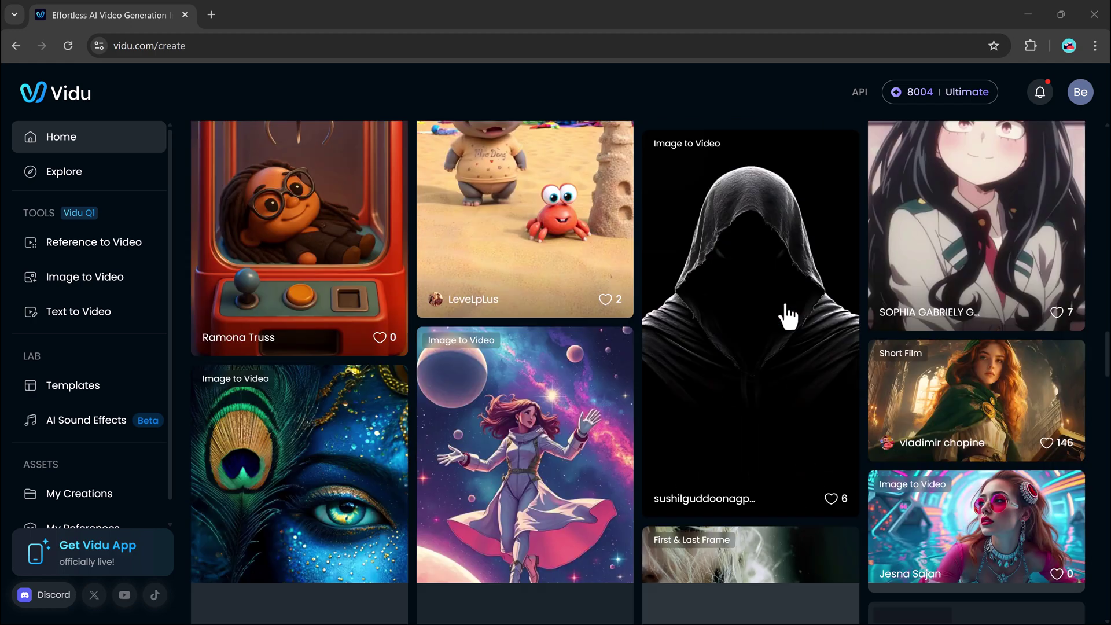
{"action": "scroll", "coordinate": [786, 315], "scroll_direction": "up", "scroll_amount": 20}
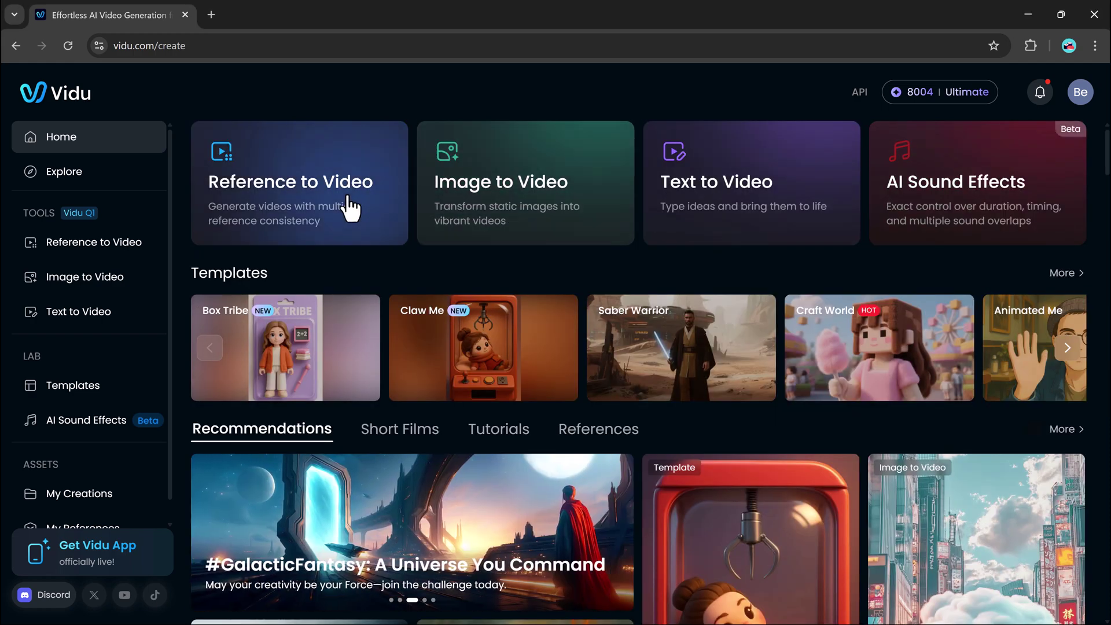
Open Reference to Video, load the goldfish-in-palm sample, and set 720p with Amount 1
{"action": "left_click", "coordinate": [350, 208]}
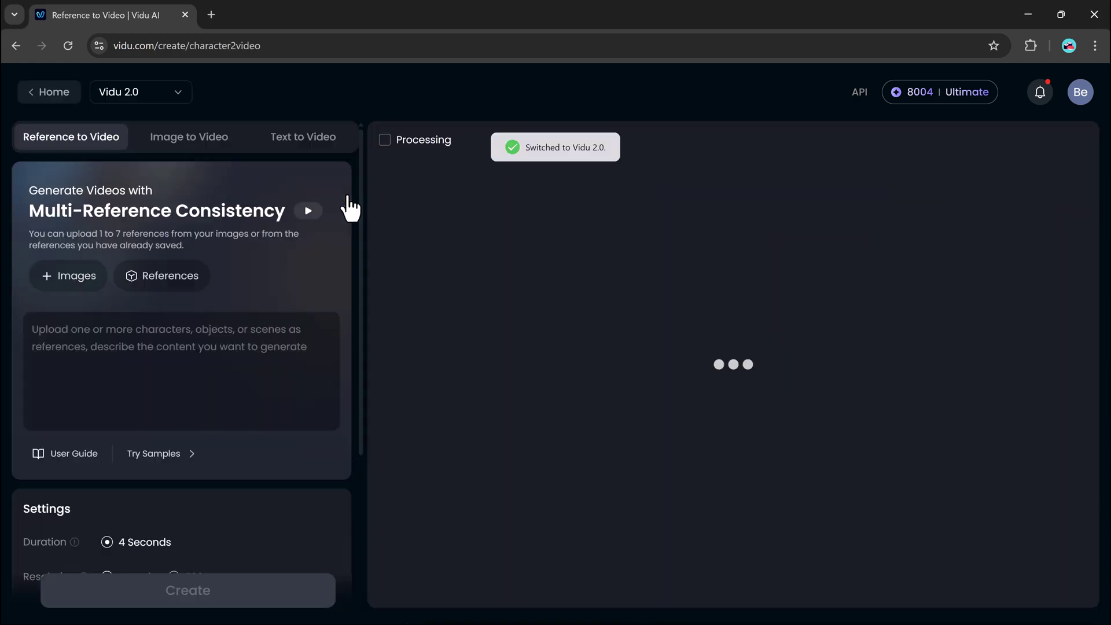
{"action": "left_click", "coordinate": [158, 456]}
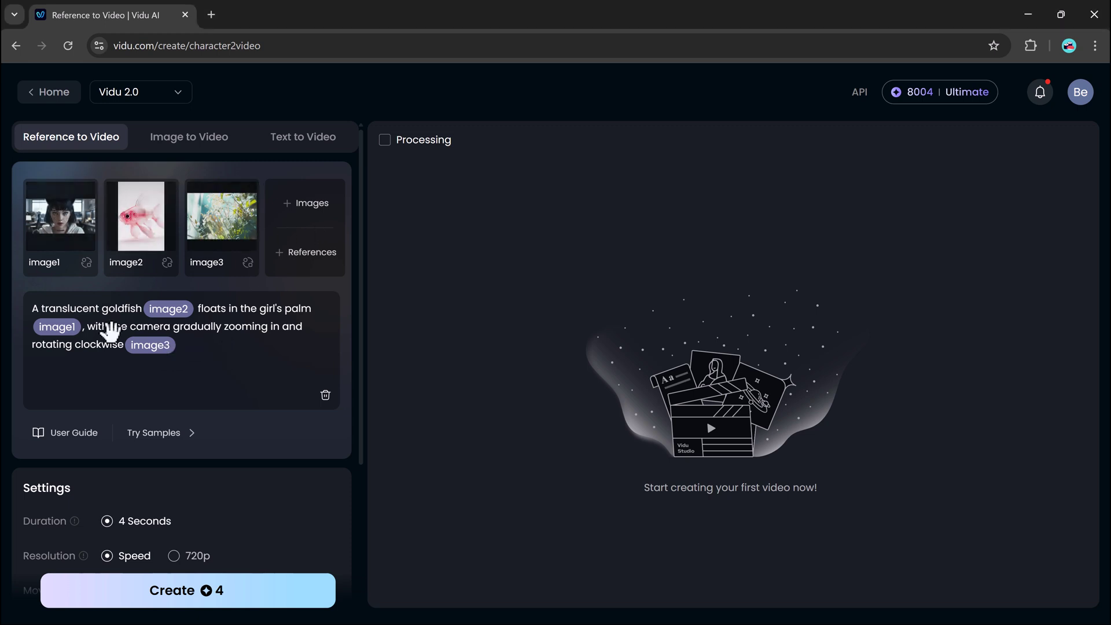
{"action": "scroll", "coordinate": [192, 349], "scroll_direction": "down", "scroll_amount": 3}
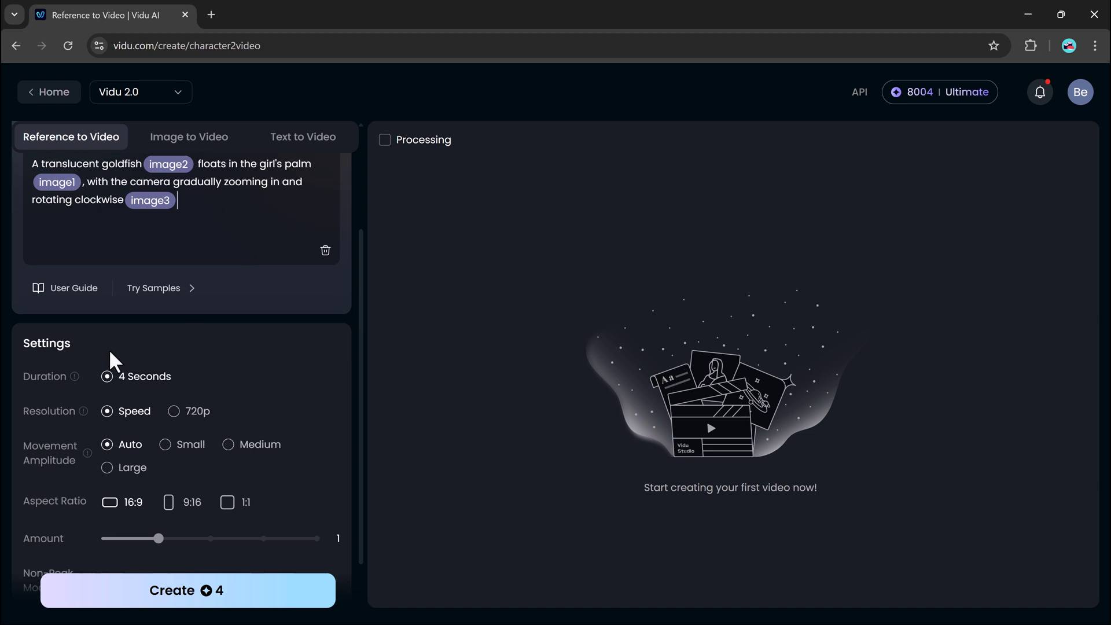
{"action": "scroll", "coordinate": [108, 351], "scroll_direction": "down", "scroll_amount": 1}
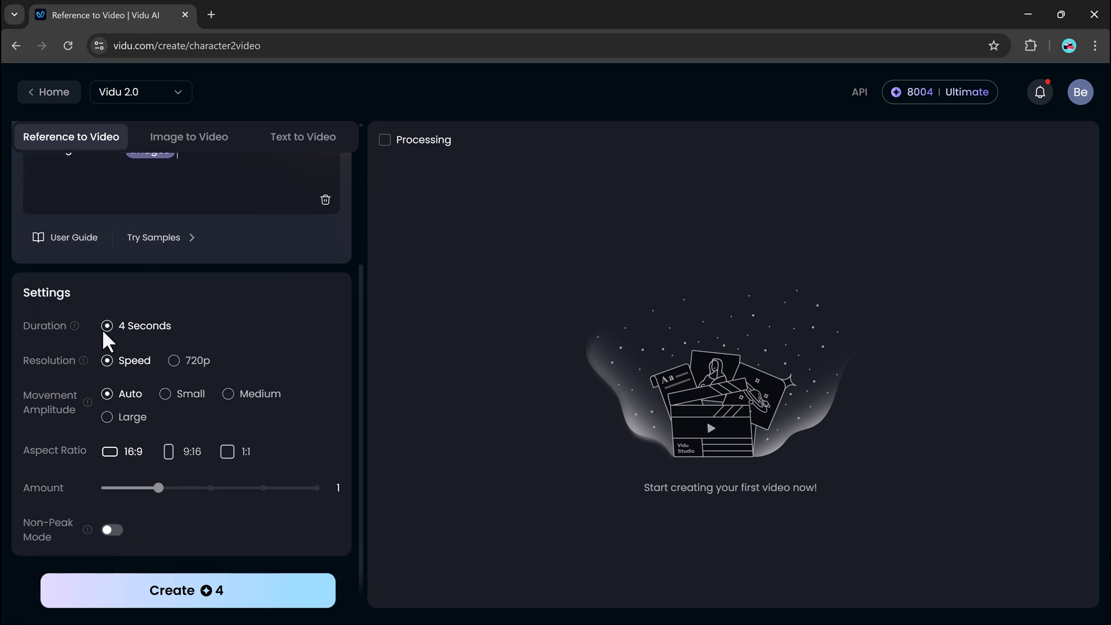
{"action": "left_click", "coordinate": [176, 360]}
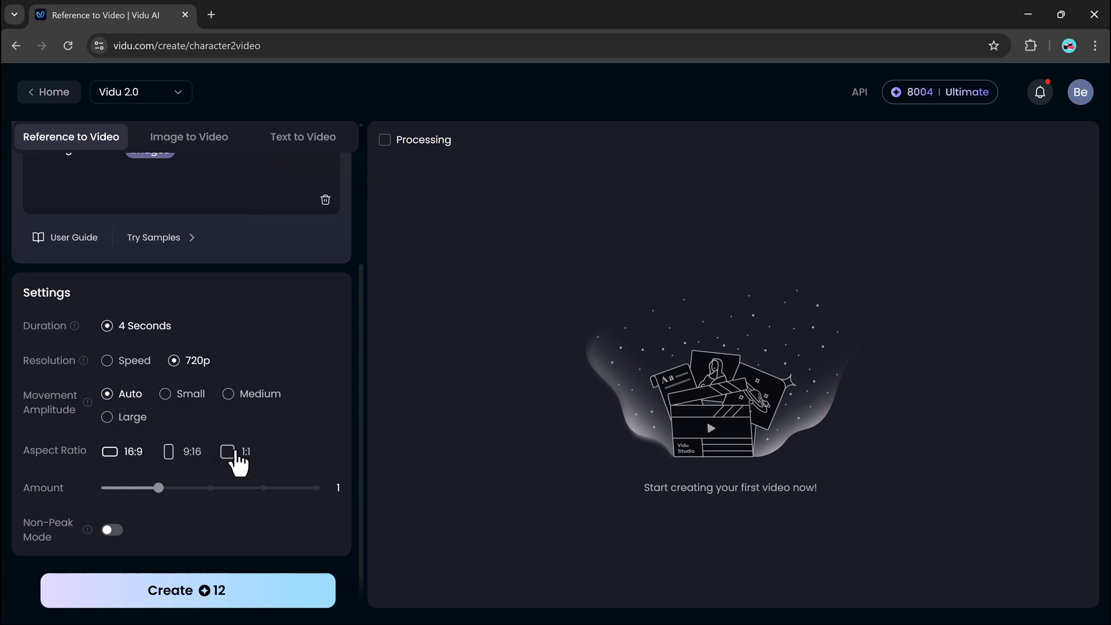
{"action": "left_click", "coordinate": [158, 489]}
Generate the goldfish-in-palm video and download the finished clip
{"action": "left_click", "coordinate": [175, 607]}
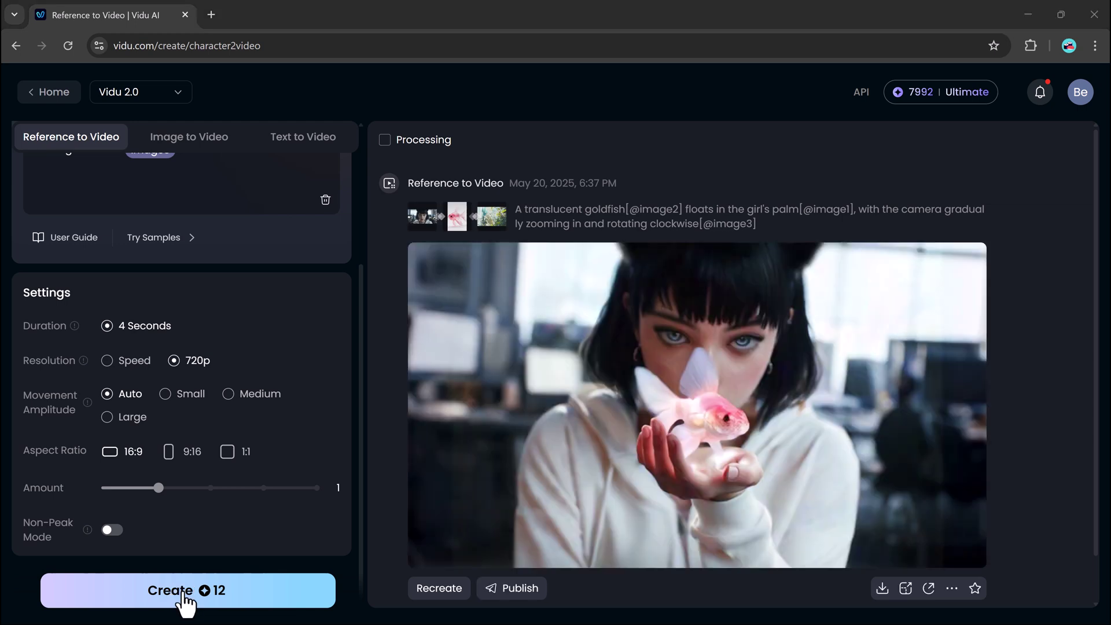
{"action": "mouse_move", "coordinate": [685, 417]}
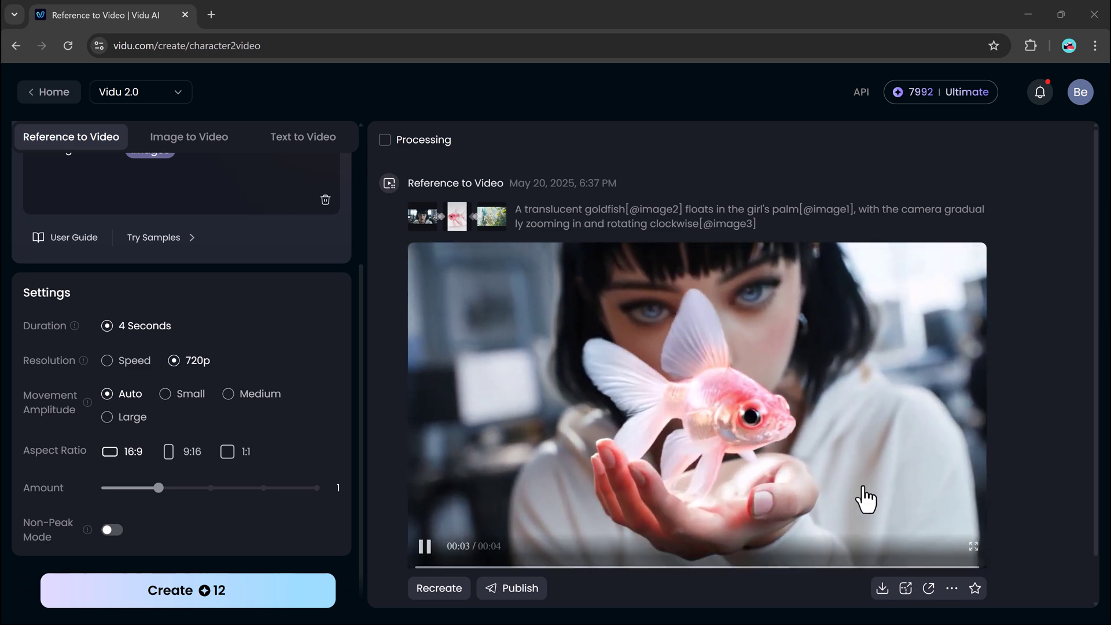
{"action": "left_click", "coordinate": [882, 588]}
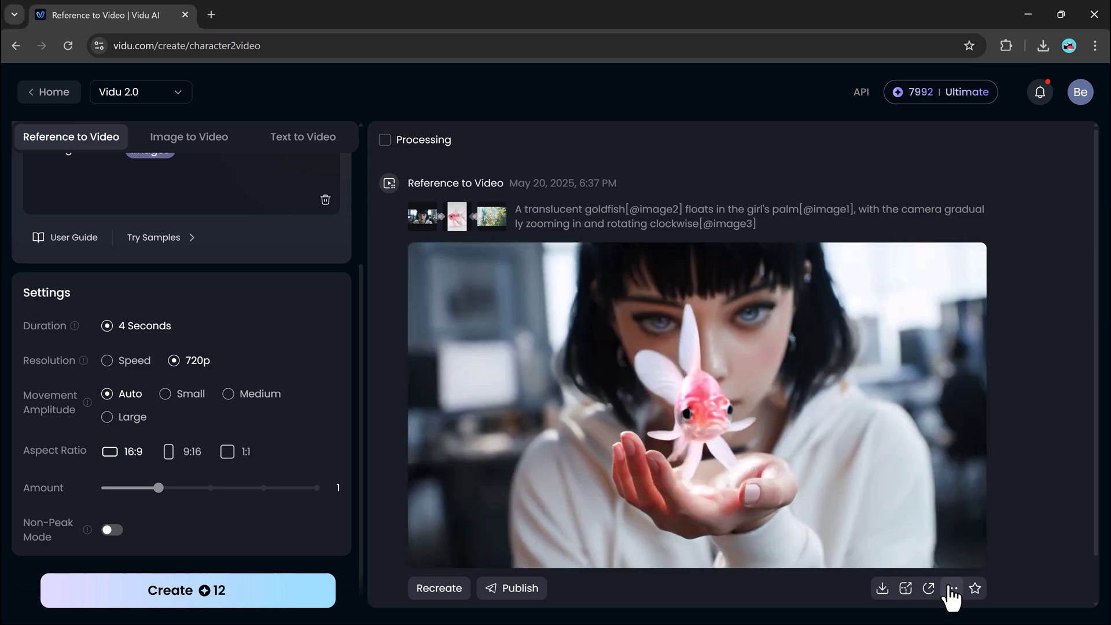
{"action": "scroll", "coordinate": [226, 407], "scroll_direction": "up", "scroll_amount": 3}
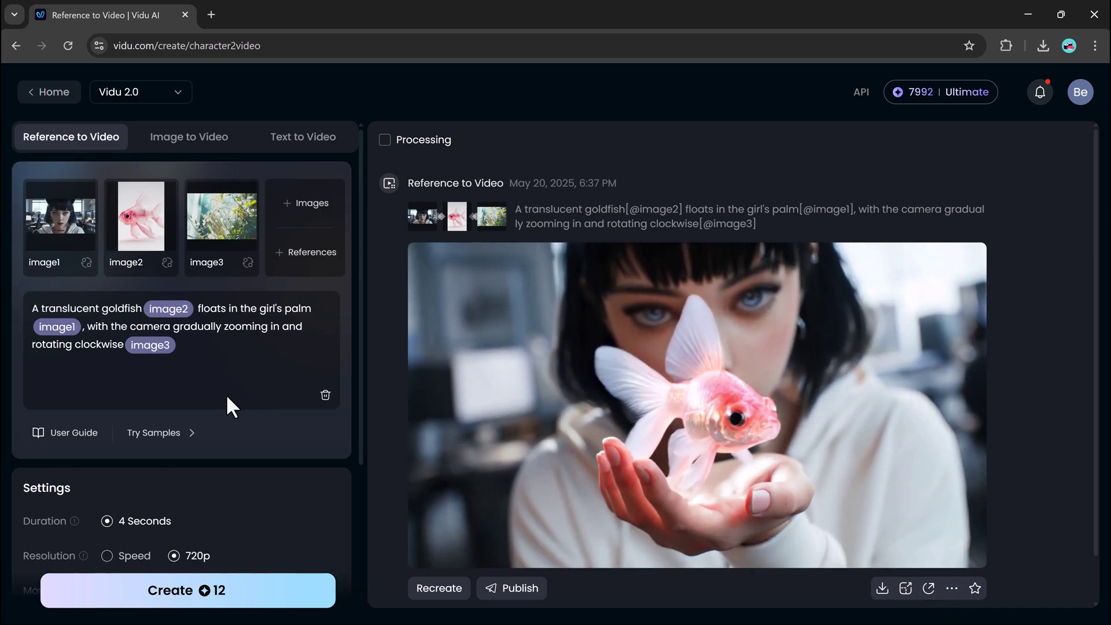
Switch to Image to Video on the Vidu Q1 model and upload the baby photo
{"action": "left_click", "coordinate": [182, 145]}
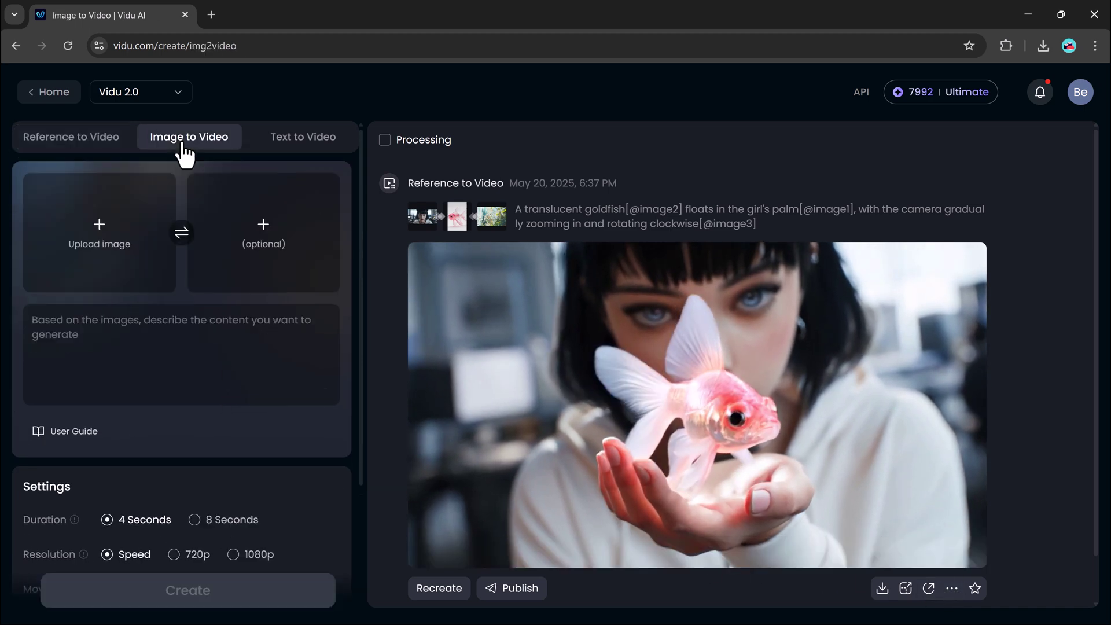
{"action": "left_click", "coordinate": [168, 111]}
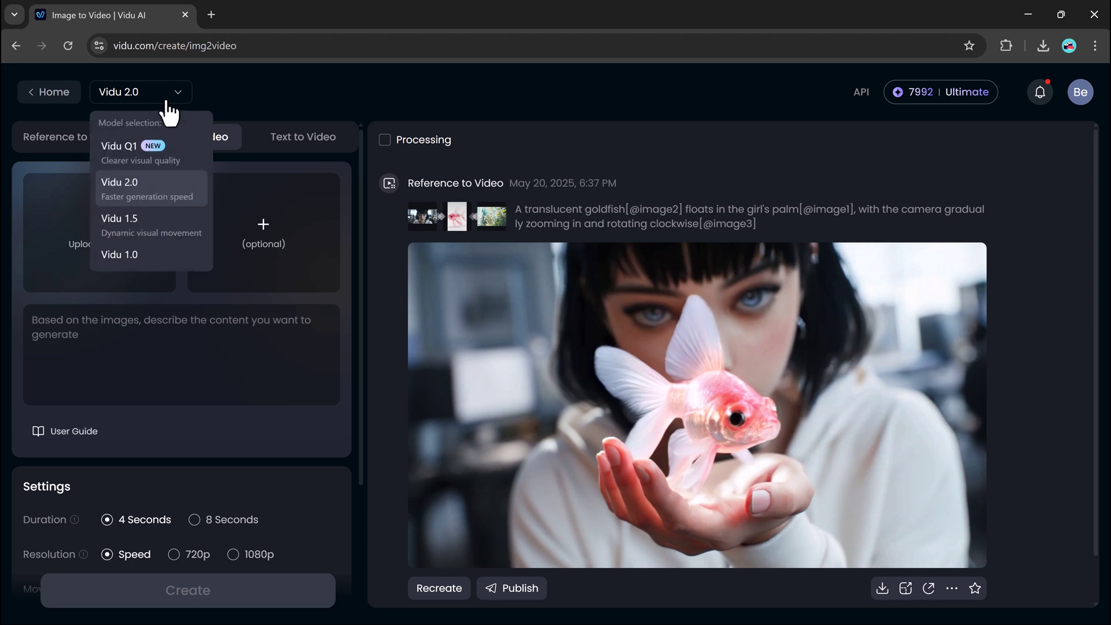
{"action": "left_click", "coordinate": [162, 168]}
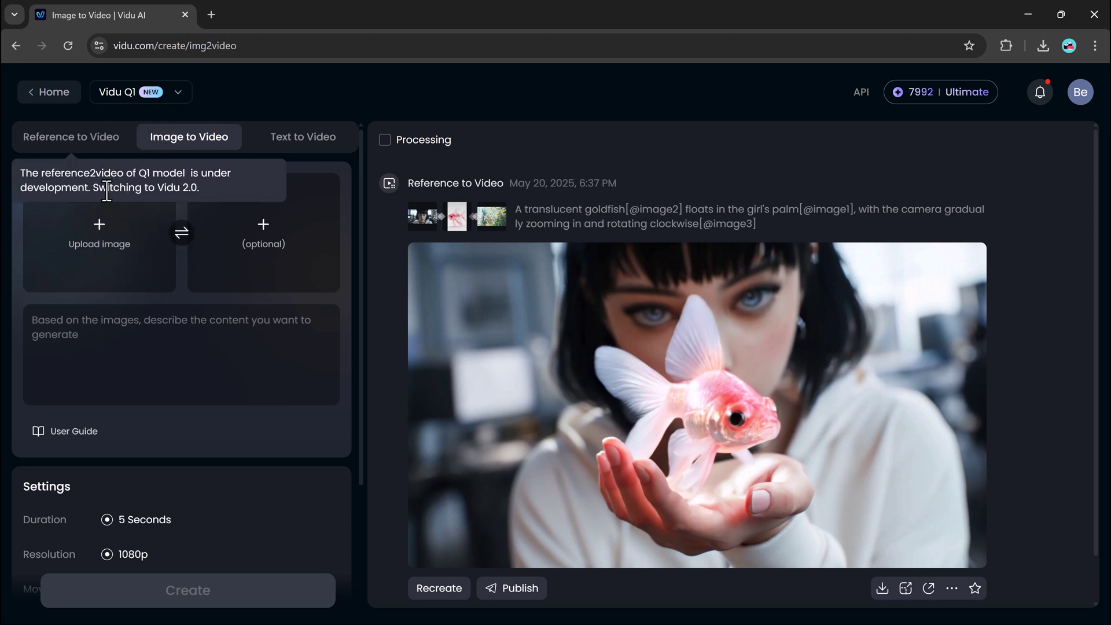
{"action": "left_click", "coordinate": [106, 263]}
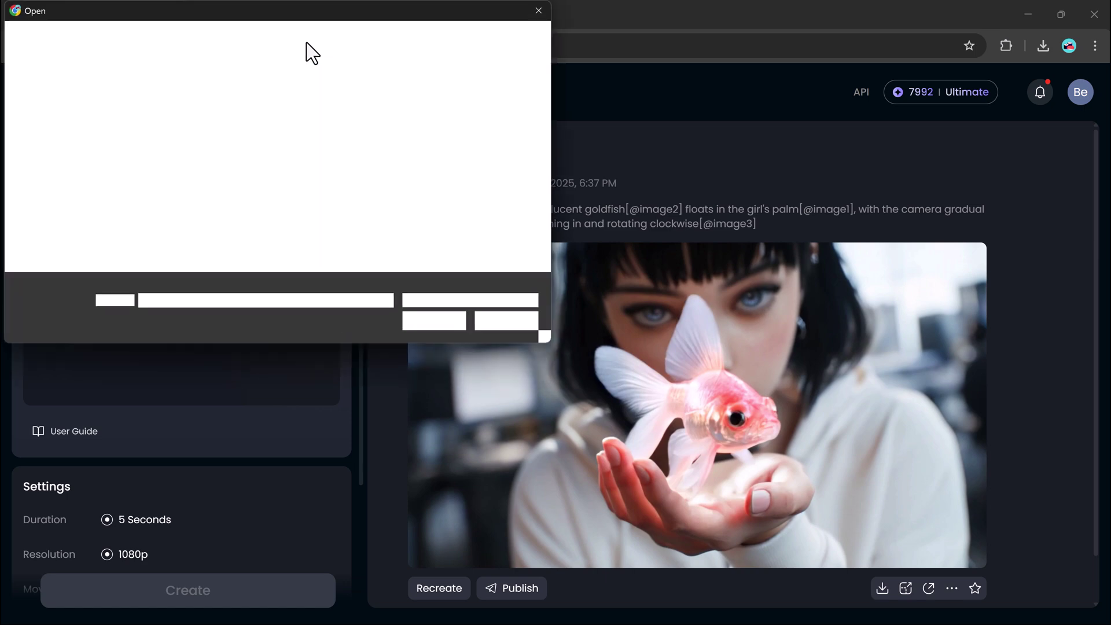
{"action": "double_click", "coordinate": [188, 117]}
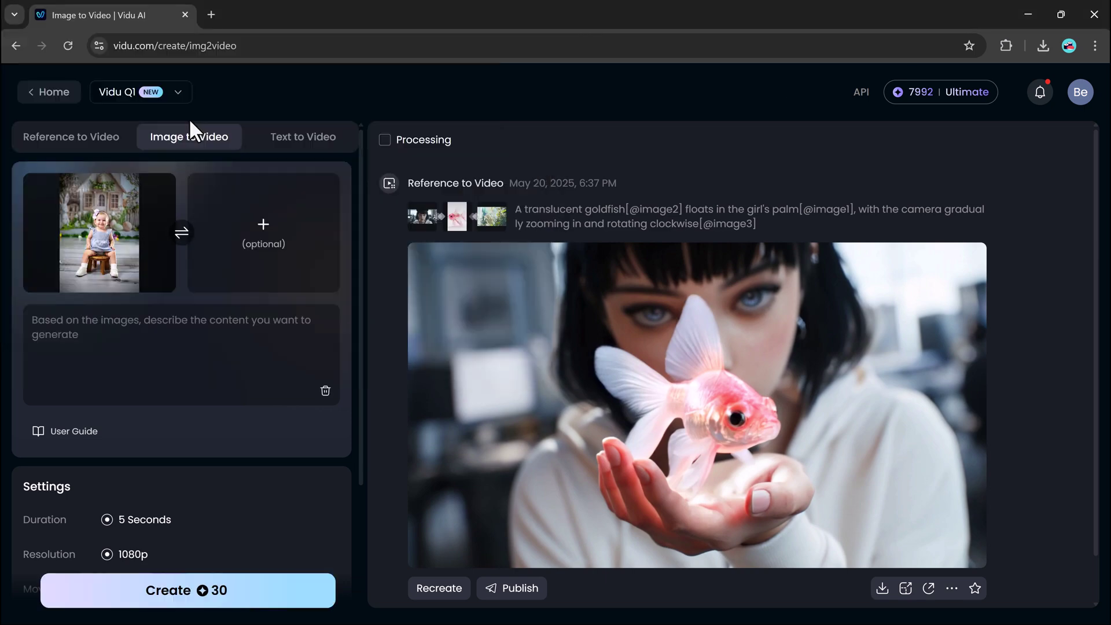
Paste the giggling-baby prompt and set Amount to 2
{"action": "left_click", "coordinate": [110, 328]}
{"action": "type", "text": "The baby giggles and bounces, tiny feet pattering as she jumps and twirls in a world full of wonder and laughter!\""}
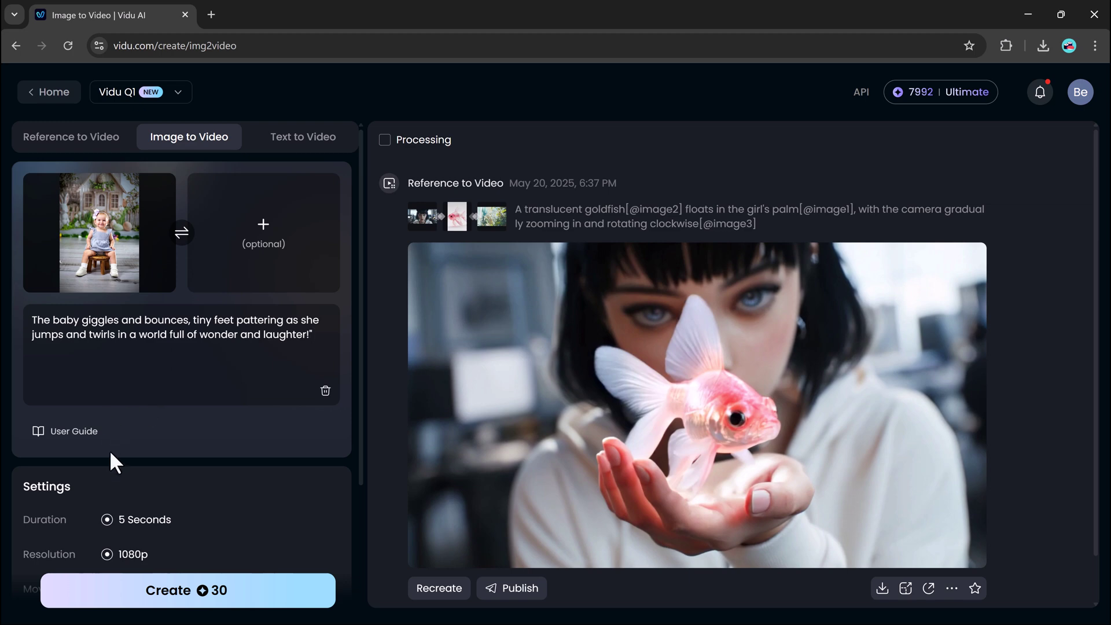
{"action": "scroll", "coordinate": [109, 450], "scroll_direction": "down", "scroll_amount": 3}
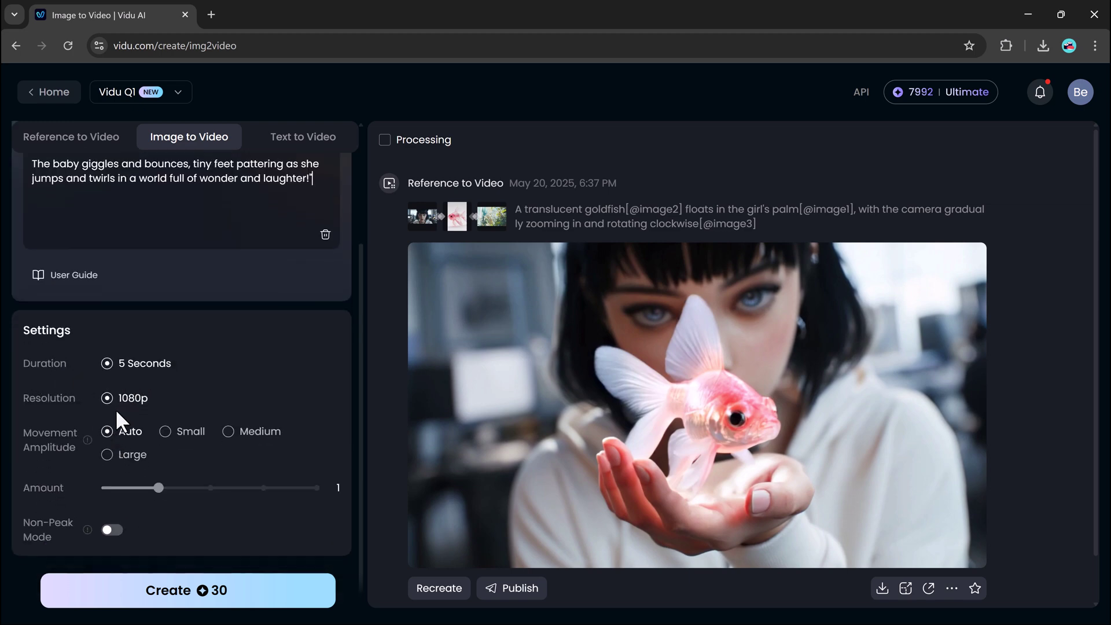
{"action": "left_click", "coordinate": [211, 491]}
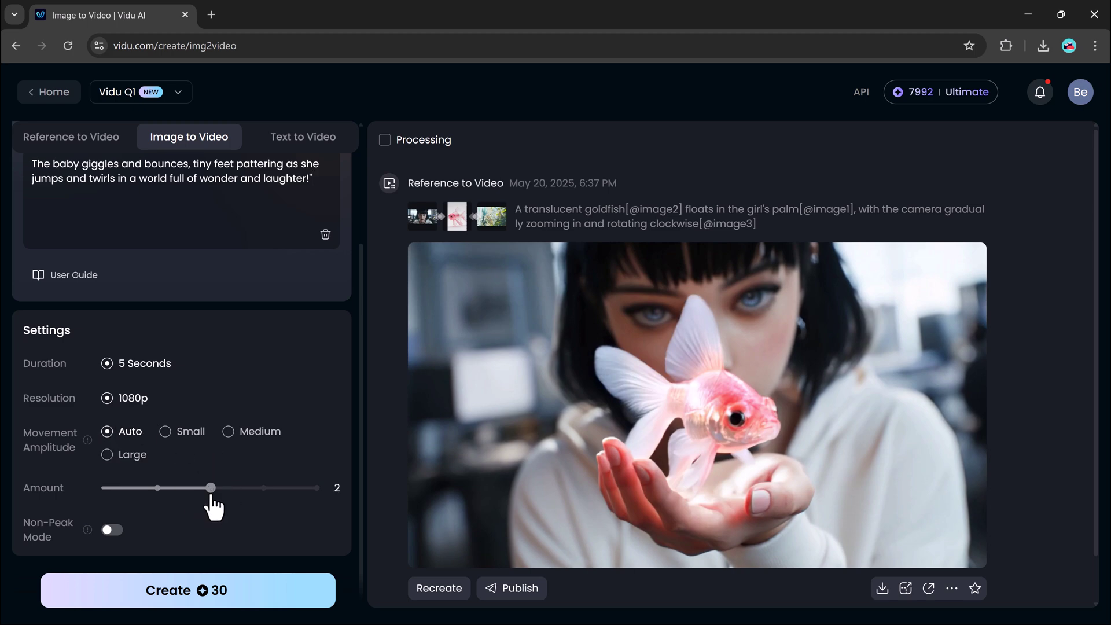
Generate the two 5-second baby videos and preview them in the results
{"action": "left_click", "coordinate": [212, 592]}
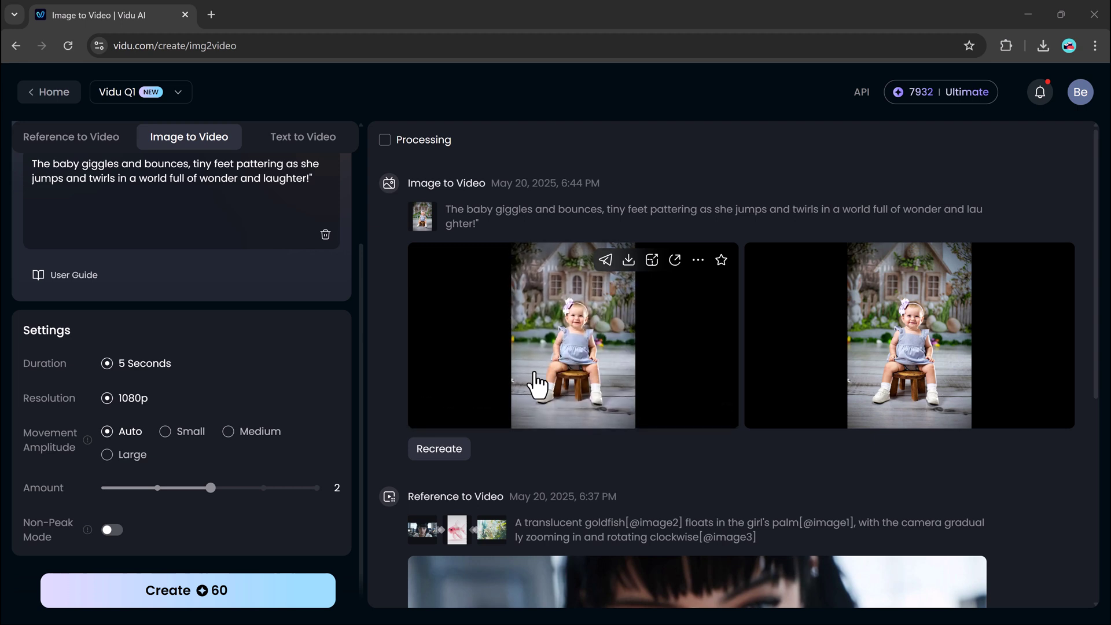
{"action": "mouse_move", "coordinate": [901, 360]}
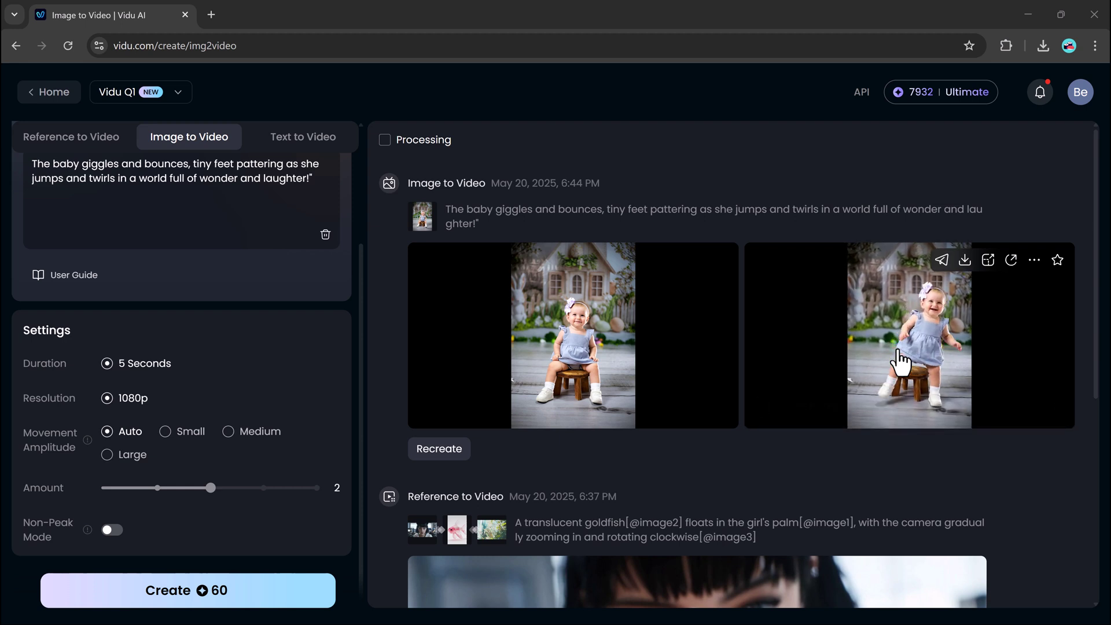
Load the Film sample's snowy lighthouse prompt in Text to Video and start generating
{"action": "scroll", "coordinate": [288, 155], "scroll_direction": "up", "scroll_amount": 3}
{"action": "left_click", "coordinate": [286, 151]}
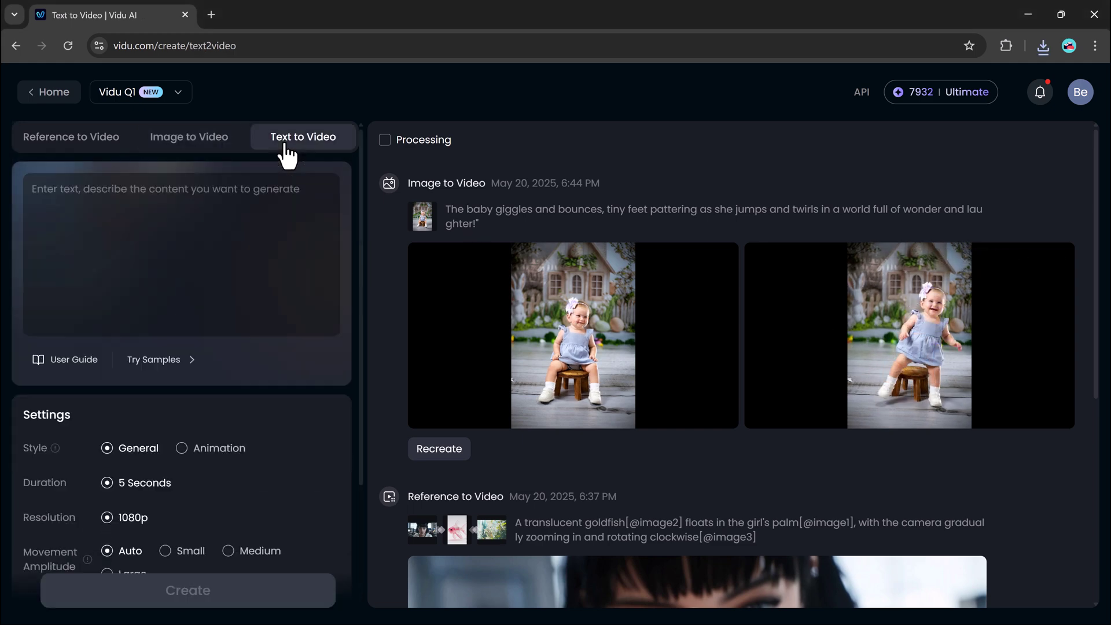
{"action": "left_click", "coordinate": [170, 360]}
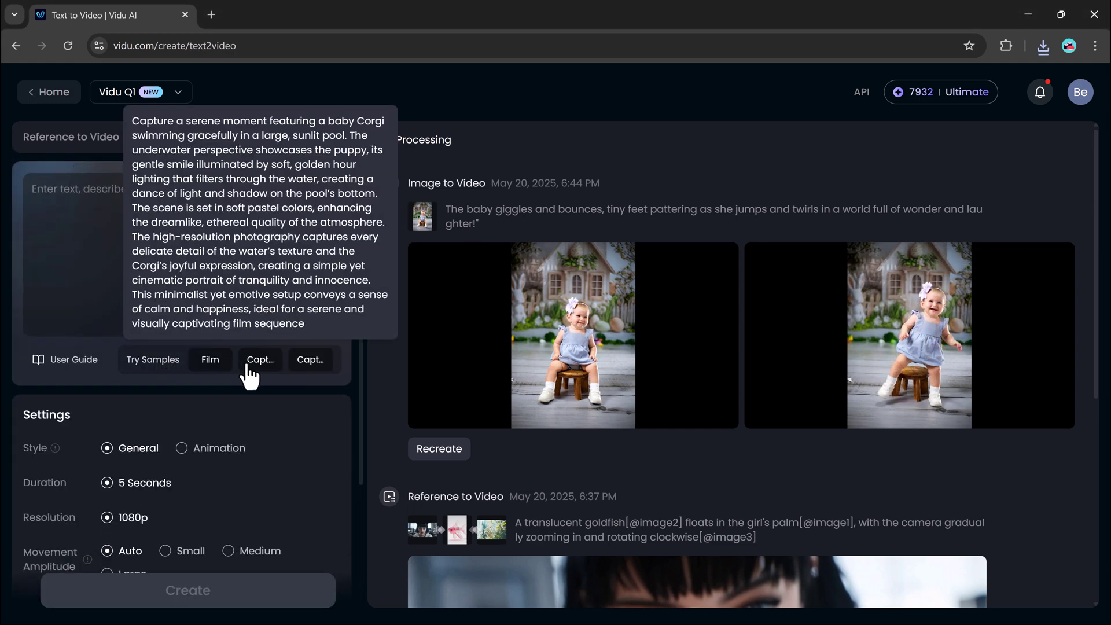
{"action": "left_click", "coordinate": [212, 360]}
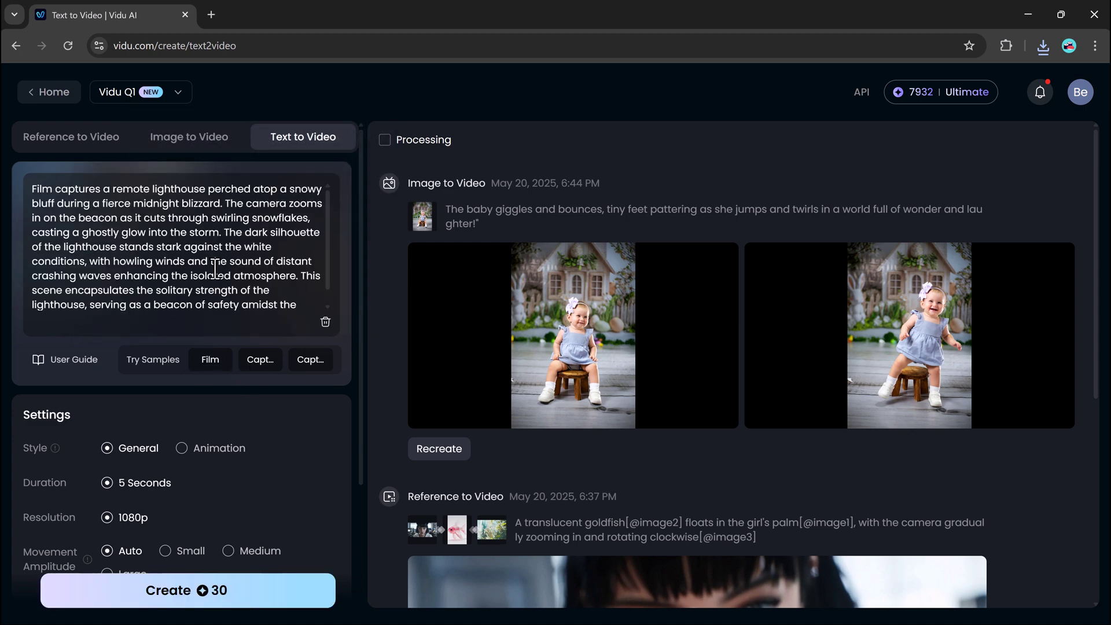
{"action": "scroll", "coordinate": [214, 270], "scroll_direction": "down", "scroll_amount": 1}
{"action": "scroll", "coordinate": [131, 379], "scroll_direction": "down", "scroll_amount": 1}
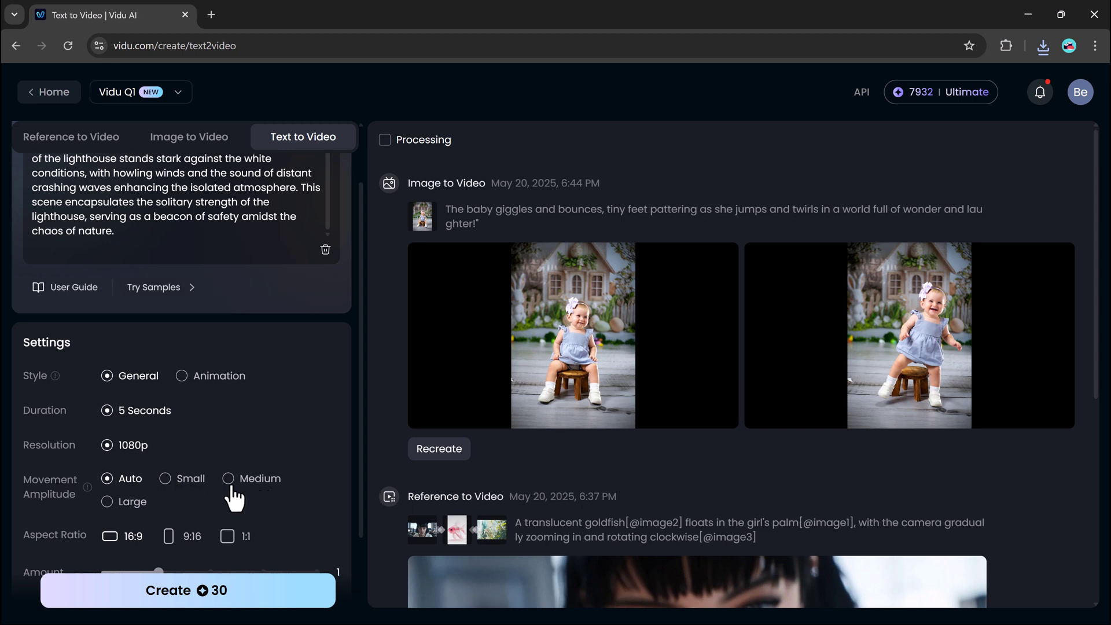
{"action": "scroll", "coordinate": [141, 489], "scroll_direction": "down", "scroll_amount": 1}
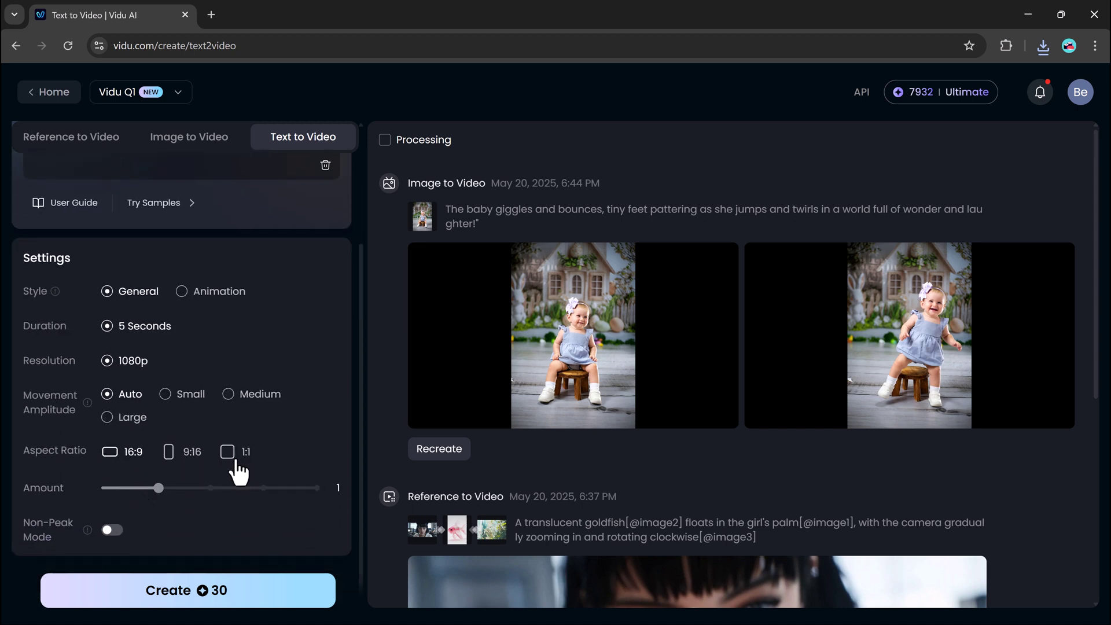
{"action": "left_click", "coordinate": [164, 590]}
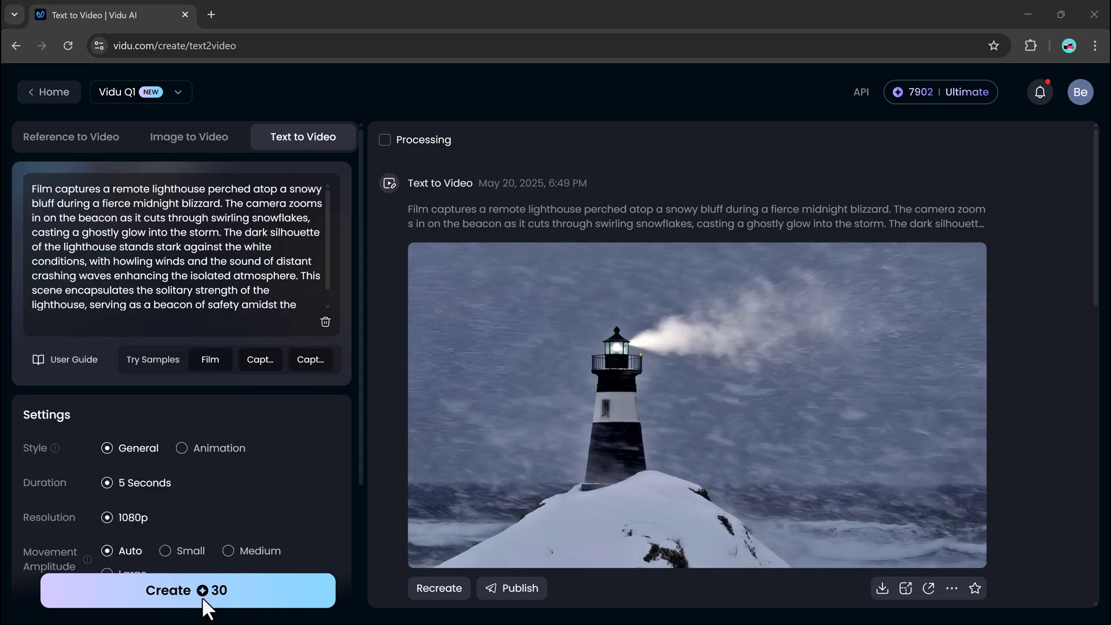
Wait for the snowy lighthouse video to finish generating
{"action": "mouse_move", "coordinate": [551, 404]}
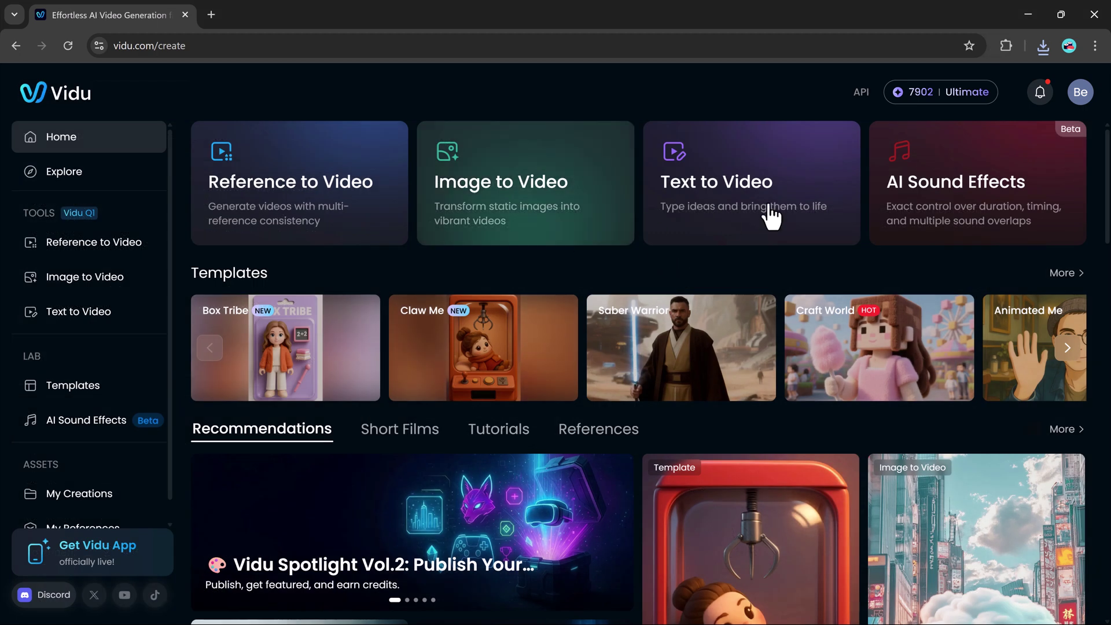
Open AI Sound Effects and load the cat-meowing-and-raindrops sample
{"action": "left_click", "coordinate": [1009, 203]}
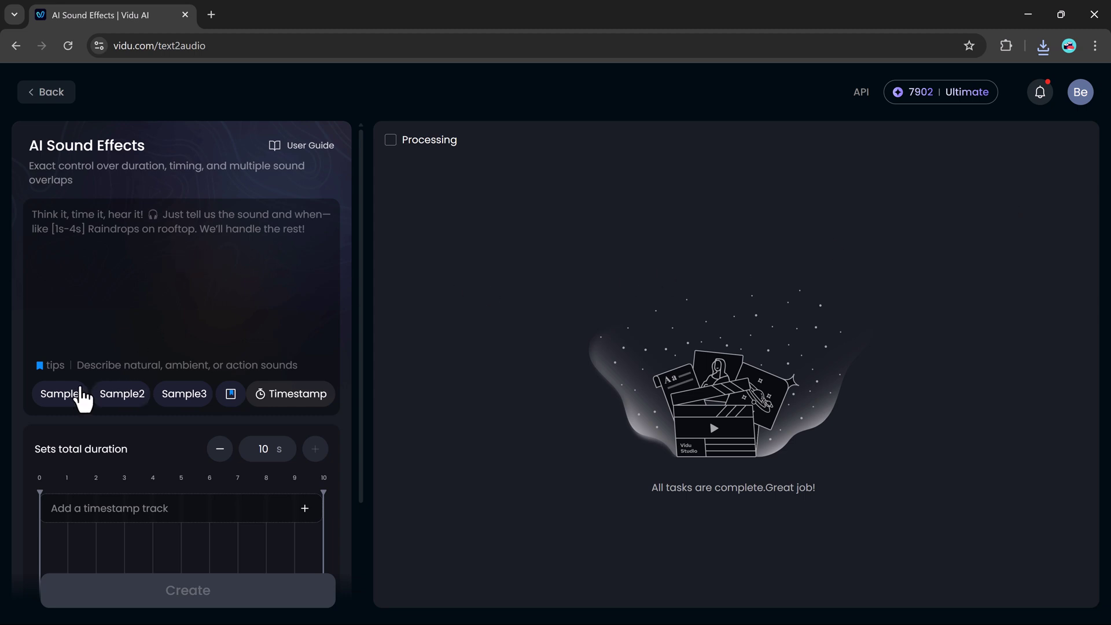
{"action": "left_click", "coordinate": [59, 399]}
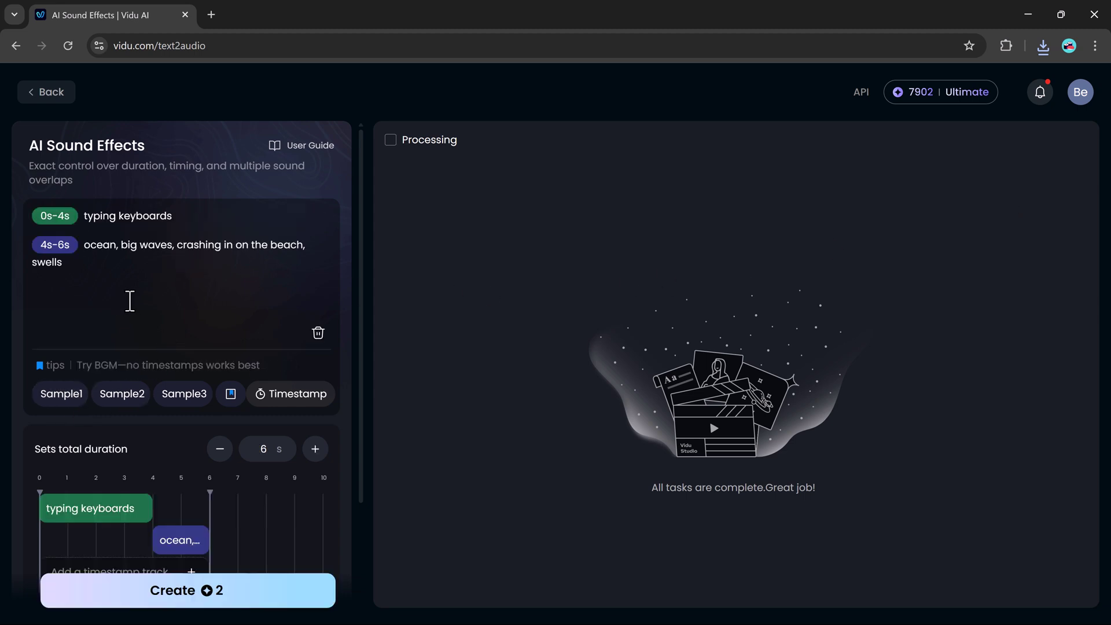
{"action": "left_click", "coordinate": [118, 396]}
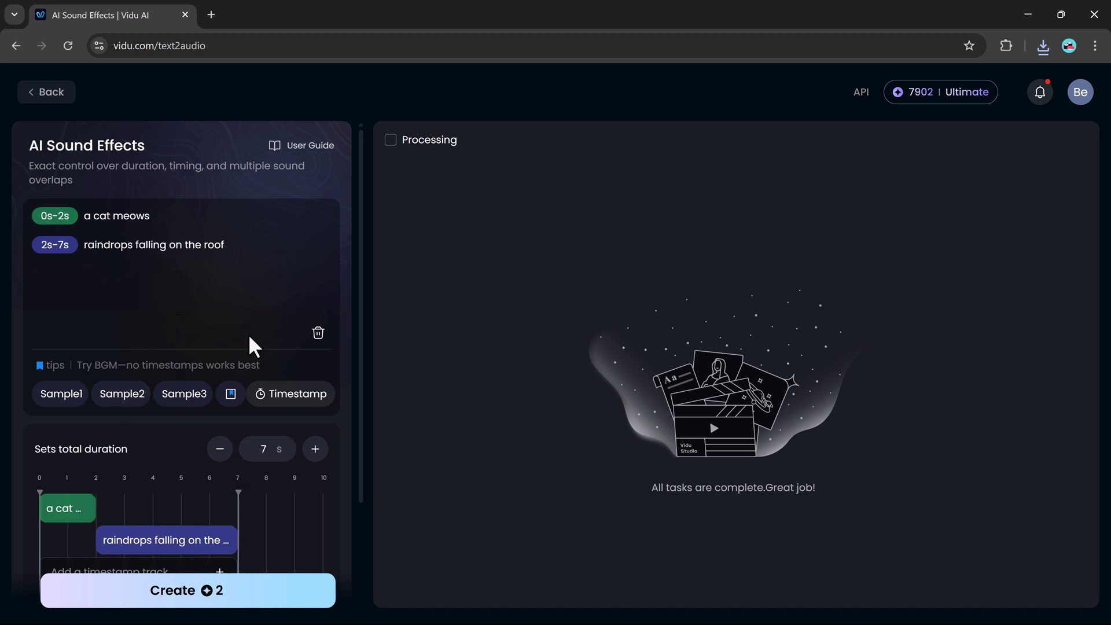
{"action": "left_click", "coordinate": [183, 396]}
{"action": "left_click", "coordinate": [114, 399]}
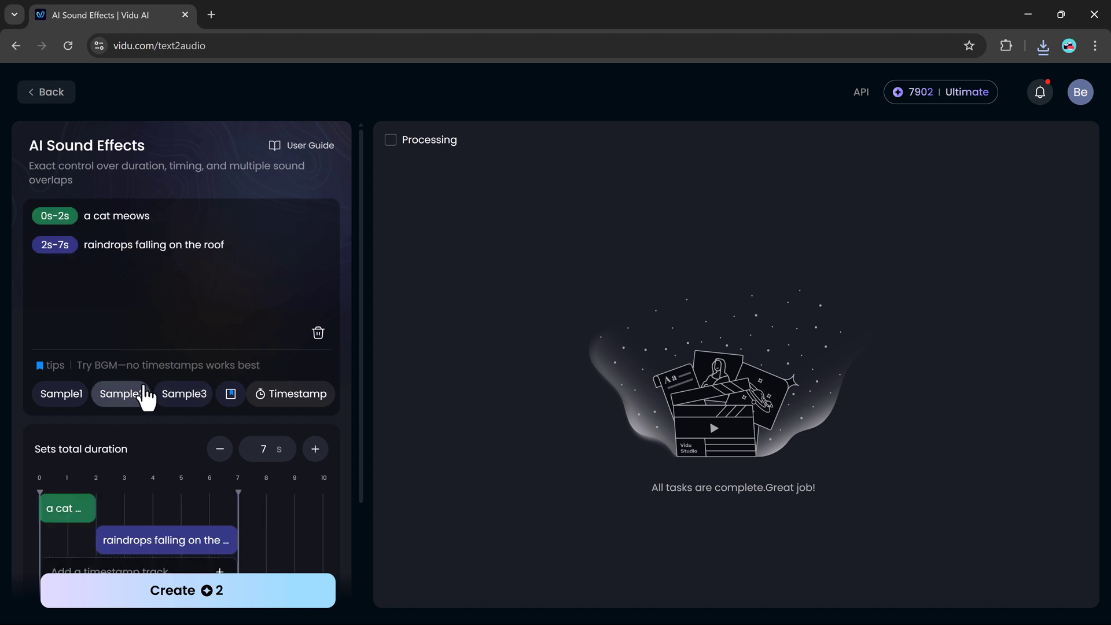
Stretch the raindrops track to 0–3 s, generate the clip, and play it
{"action": "scroll", "coordinate": [168, 513], "scroll_direction": "down", "scroll_amount": 2}
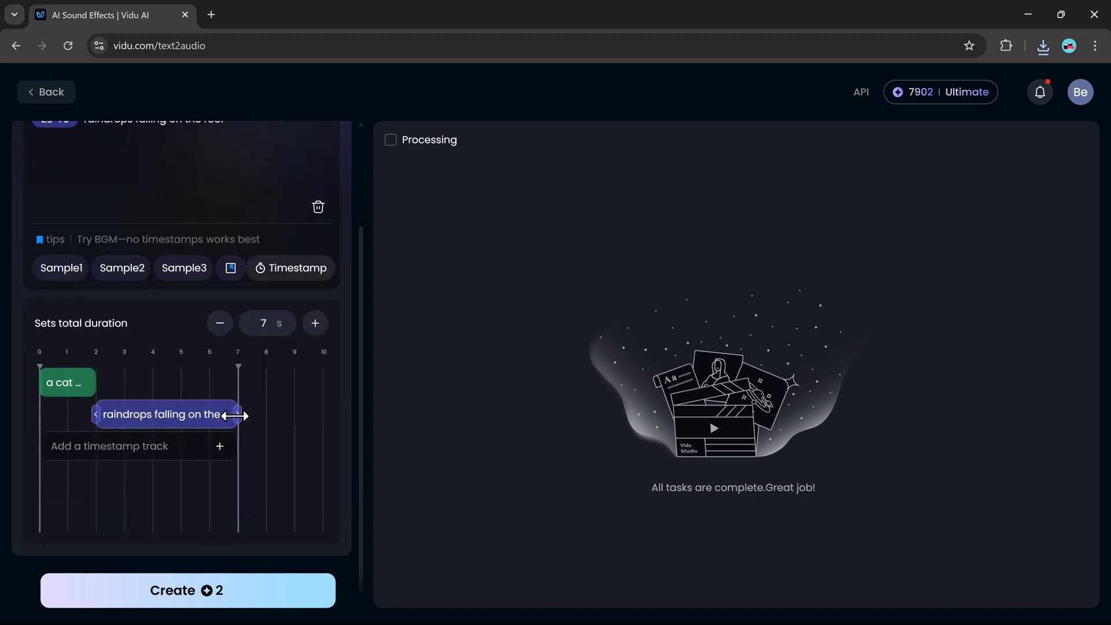
{"action": "left_click_drag", "start_coordinate": [193, 414], "coordinate": [51, 408]}
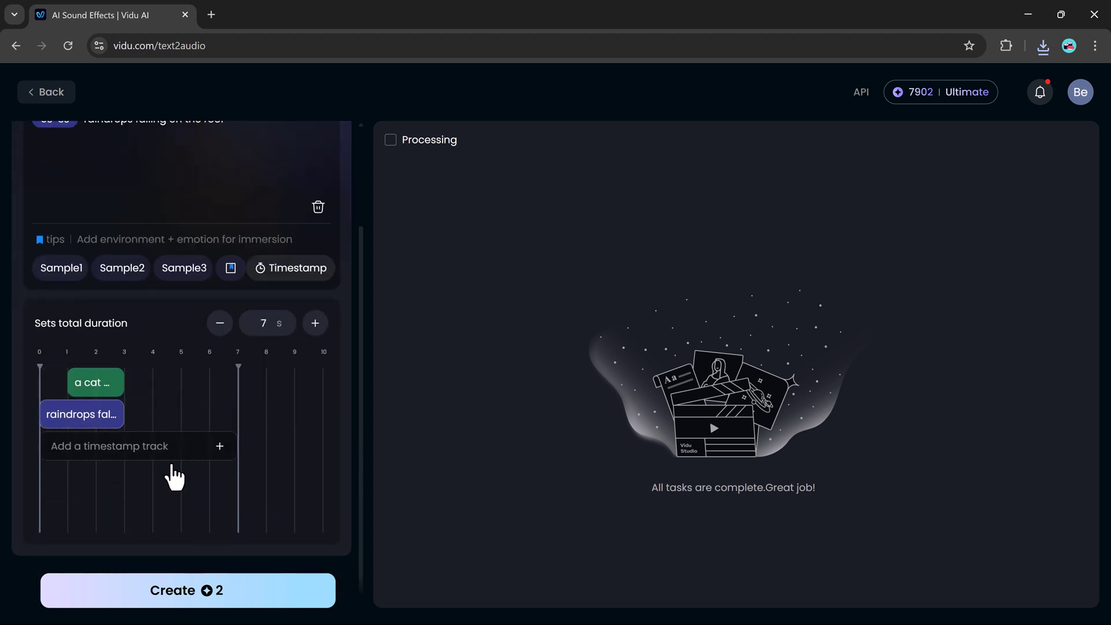
{"action": "left_click", "coordinate": [191, 582]}
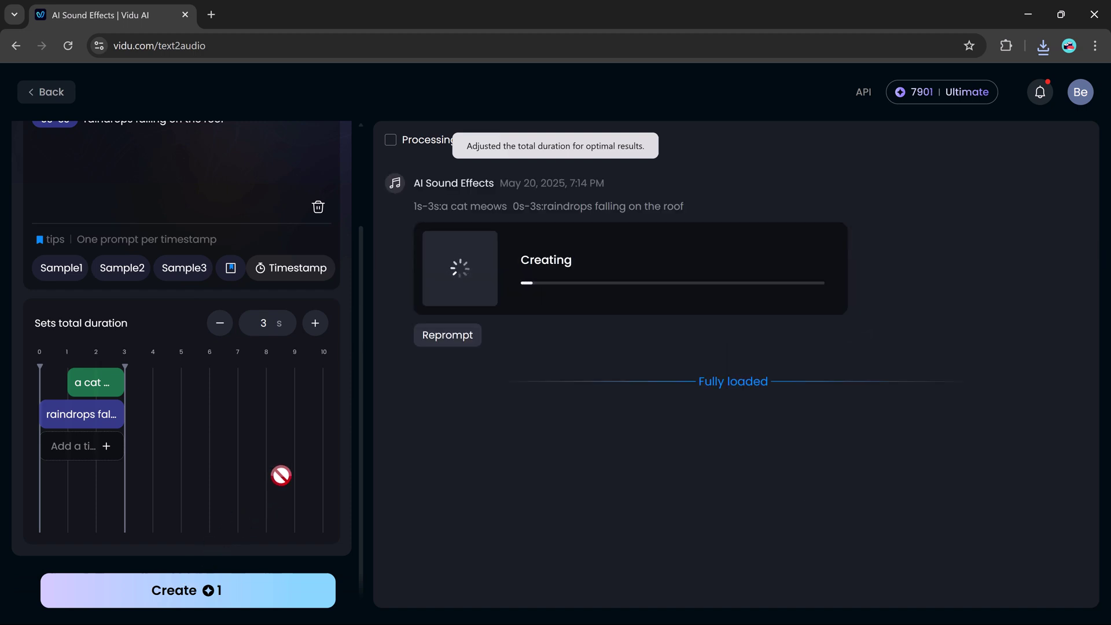
{"action": "left_click", "coordinate": [469, 287]}
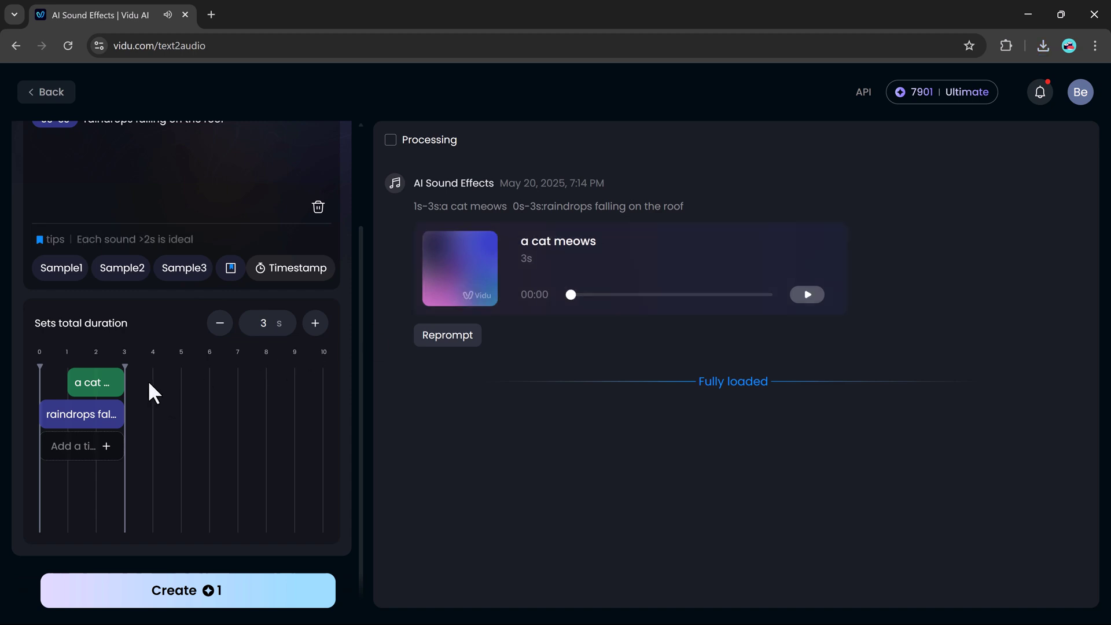
Load the typing keyboards and crashing ocean waves sample, generate the 6-second clip, and play it
{"action": "left_click", "coordinate": [472, 283]}
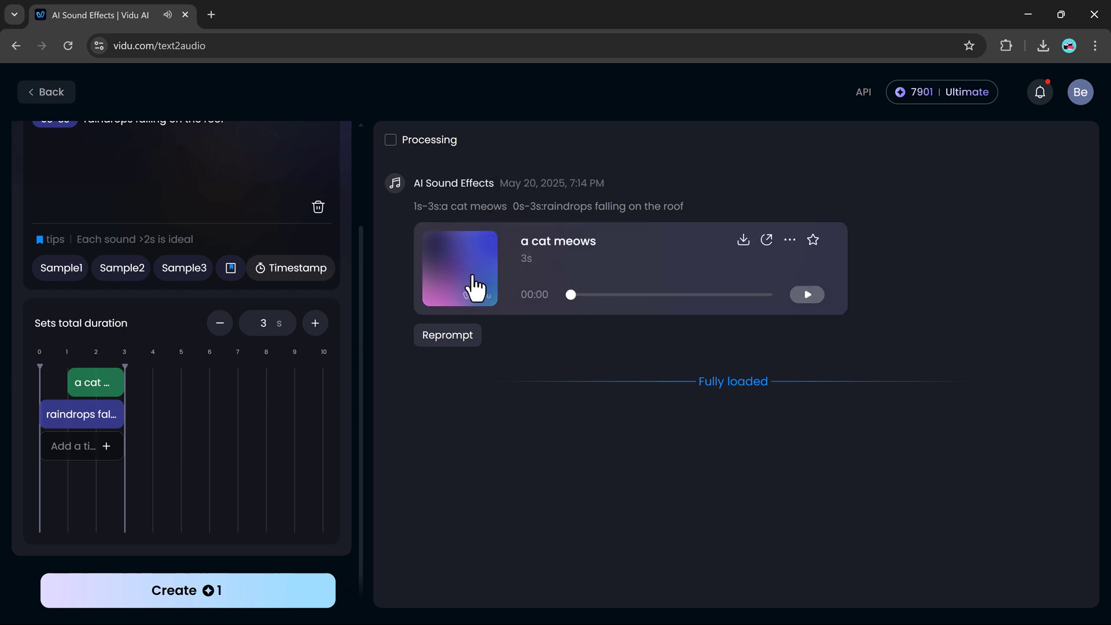
{"action": "scroll", "coordinate": [293, 280], "scroll_direction": "up", "scroll_amount": 3}
{"action": "left_click", "coordinate": [109, 398]}
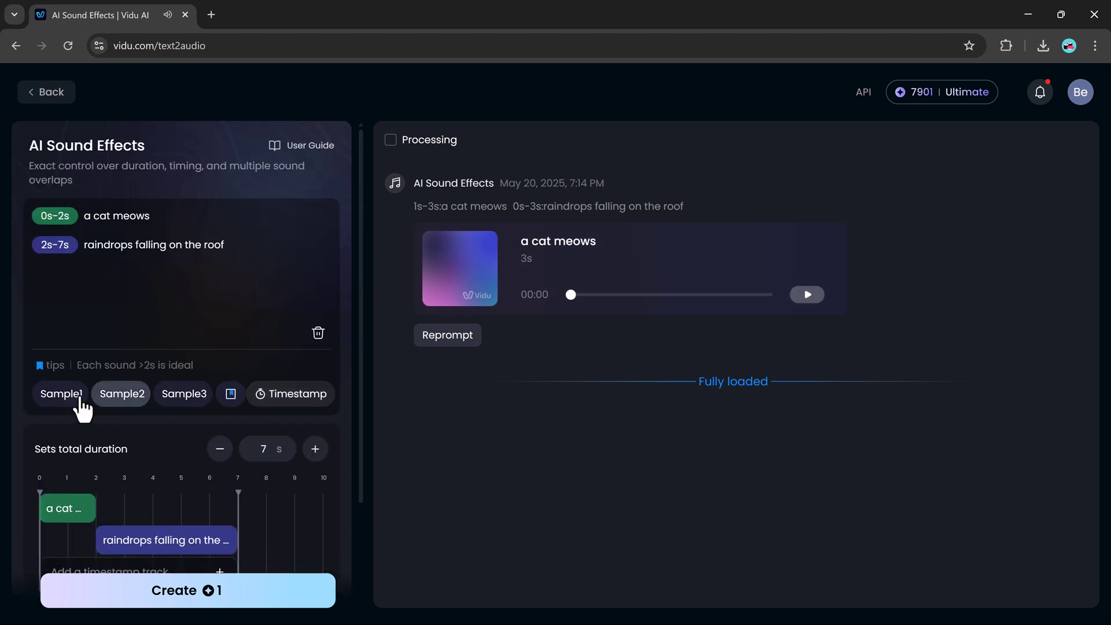
{"action": "left_click", "coordinate": [81, 399]}
{"action": "left_click", "coordinate": [178, 592]}
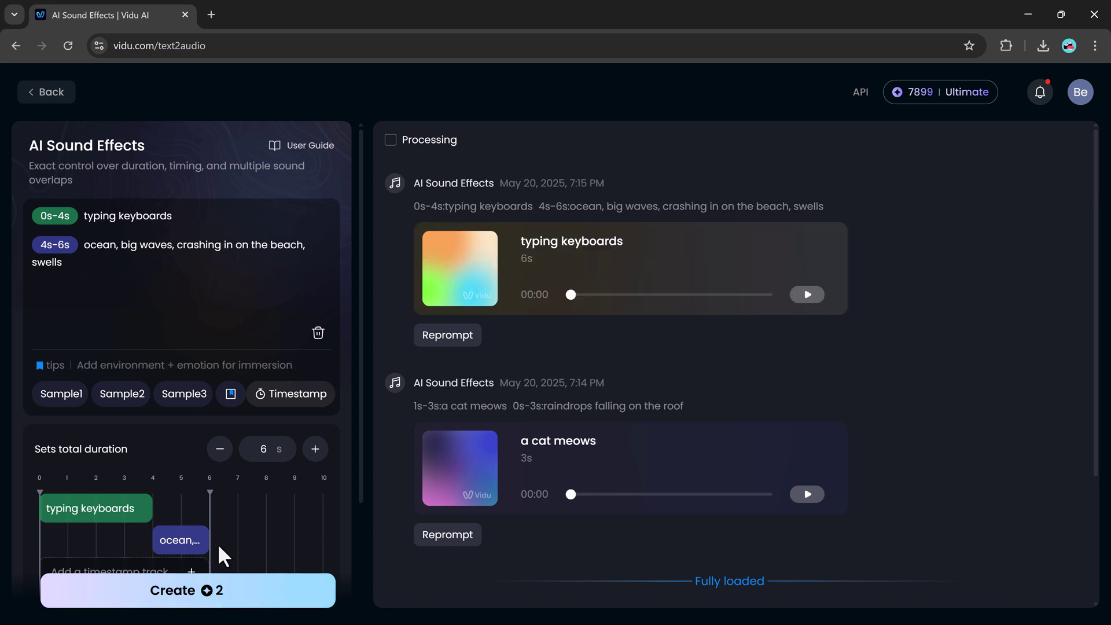
{"action": "left_click", "coordinate": [460, 284]}
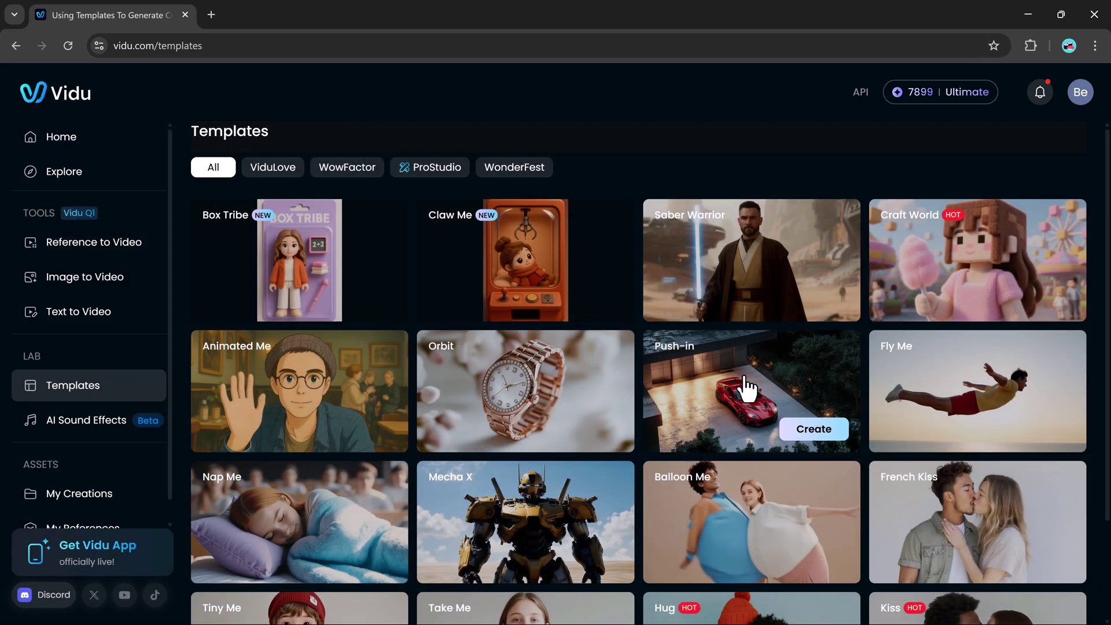
Open the Animated Me template and upload the woman's portrait photo
{"action": "scroll", "coordinate": [666, 390], "scroll_direction": "down", "scroll_amount": 2}
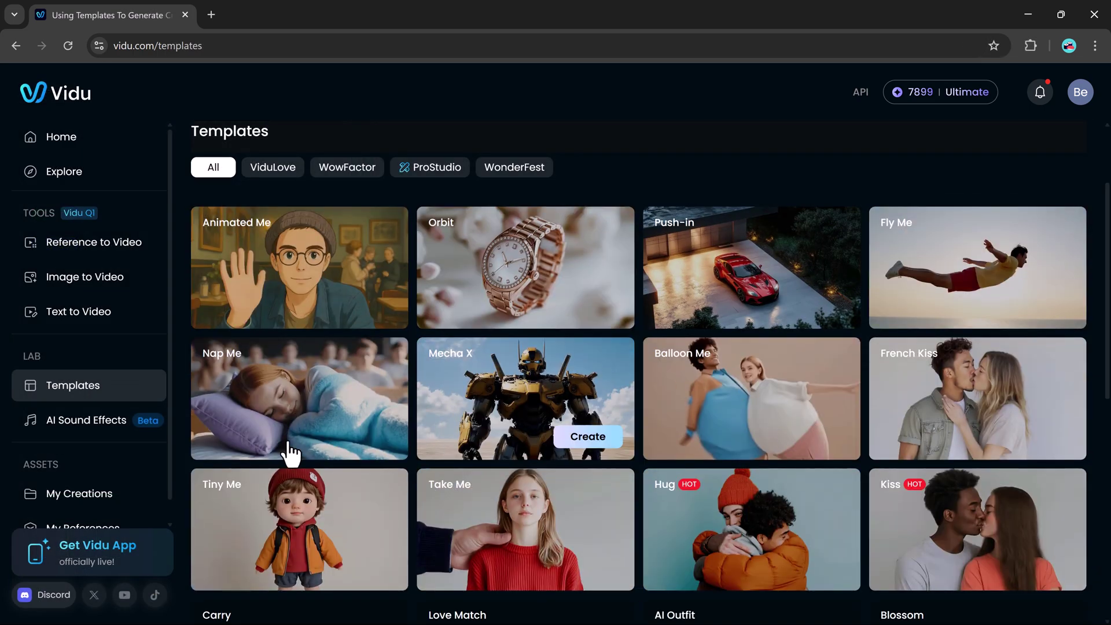
{"action": "scroll", "coordinate": [290, 453], "scroll_direction": "up", "scroll_amount": 2}
{"action": "scroll", "coordinate": [293, 359], "scroll_direction": "down", "scroll_amount": 1}
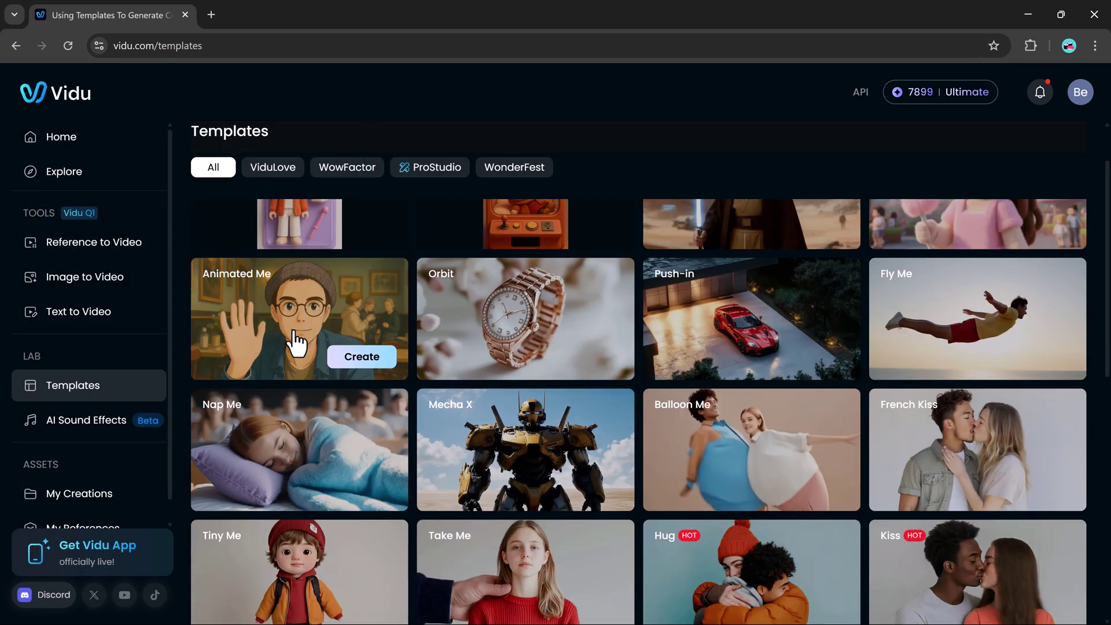
{"action": "left_click", "coordinate": [297, 343]}
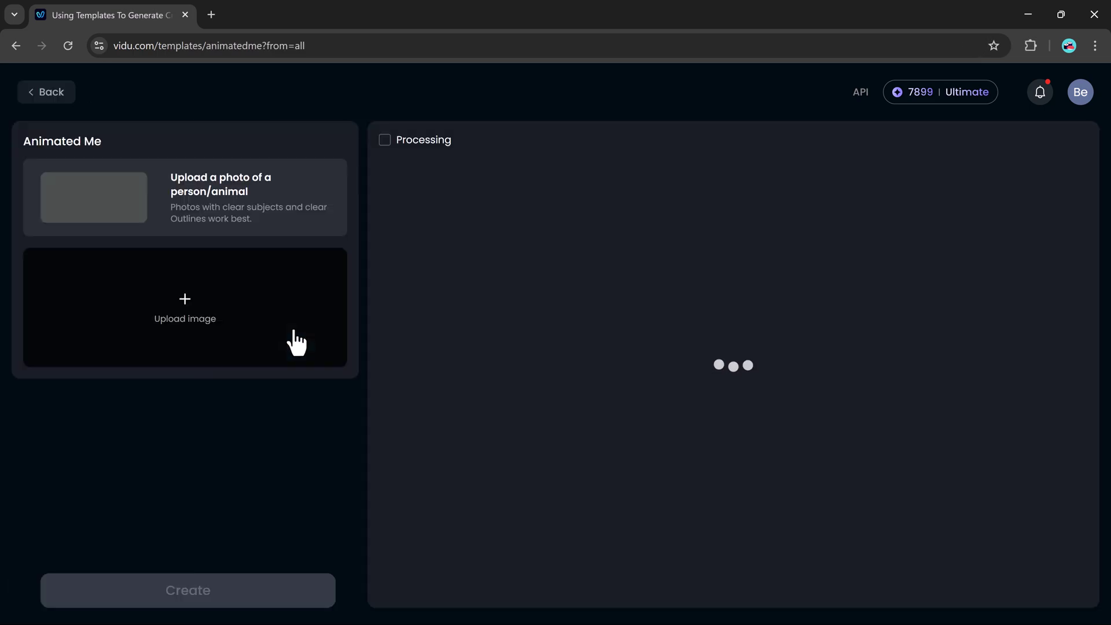
{"action": "left_click", "coordinate": [186, 315]}
{"action": "double_click", "coordinate": [255, 133]}
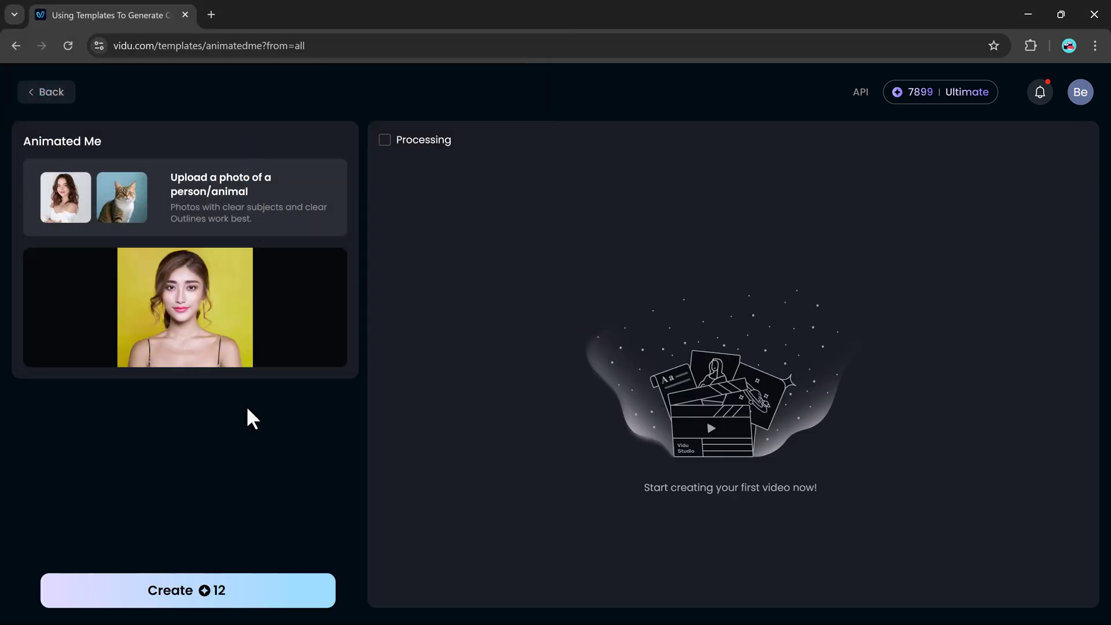
Generate the 4-second waving video, play it, and download it without a watermark
{"action": "left_click", "coordinate": [218, 590]}
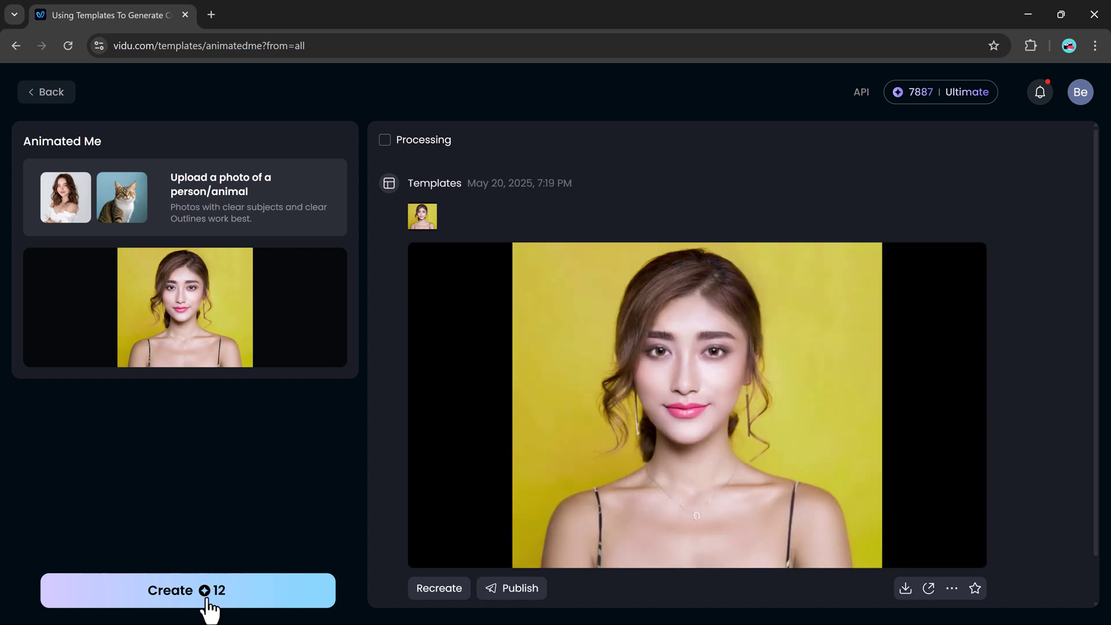
{"action": "left_click", "coordinate": [645, 467]}
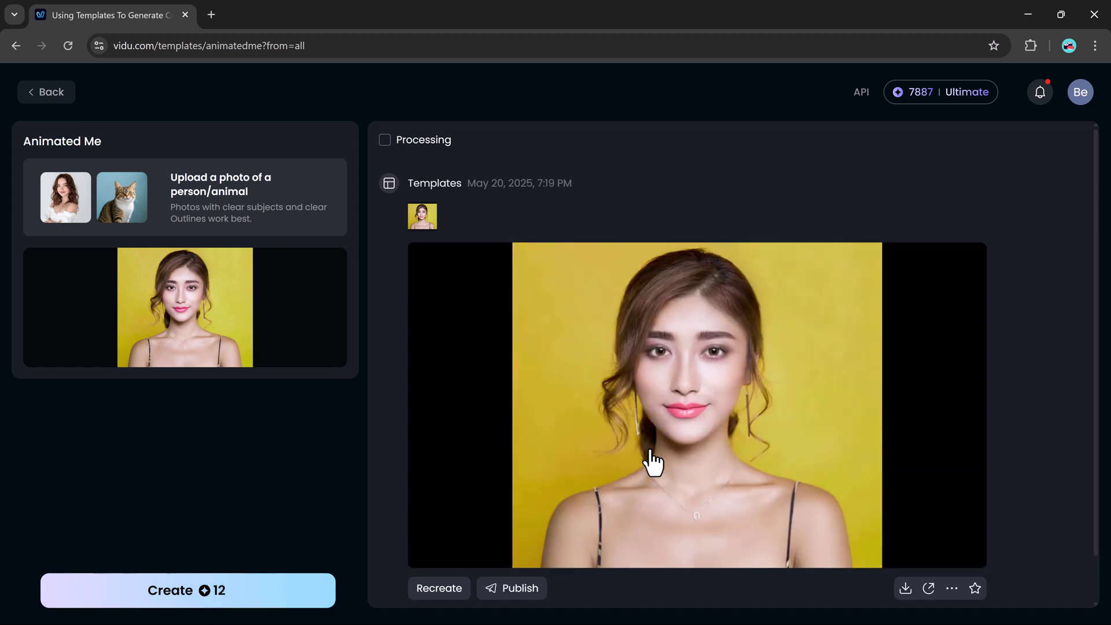
{"action": "left_click", "coordinate": [906, 589]}
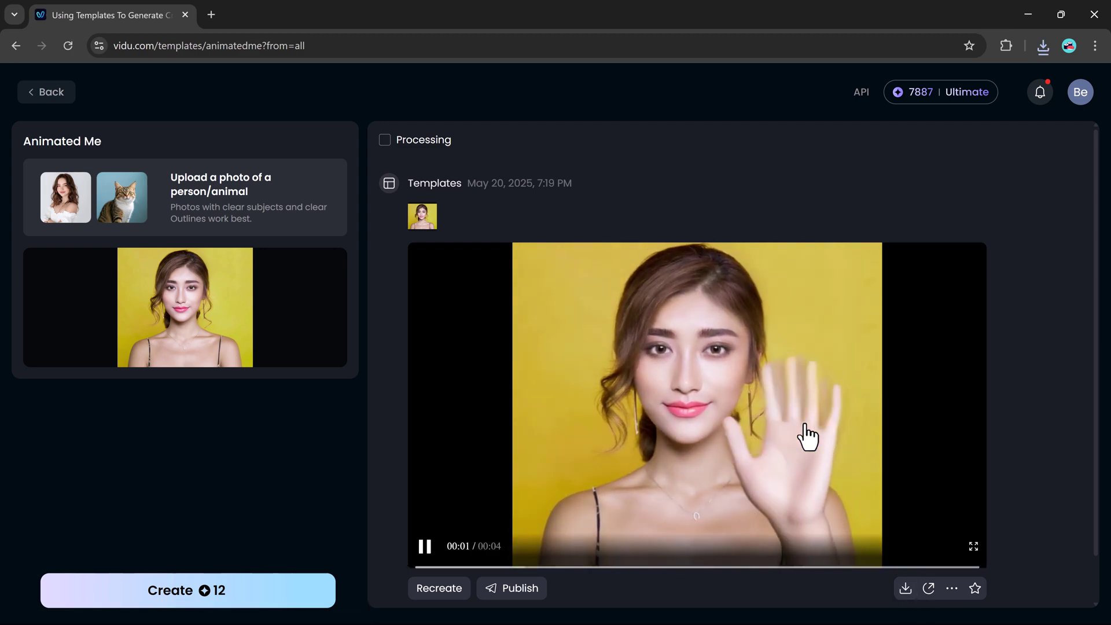
Return to the templates gallery and scroll through it
{"action": "left_click", "coordinate": [72, 97]}
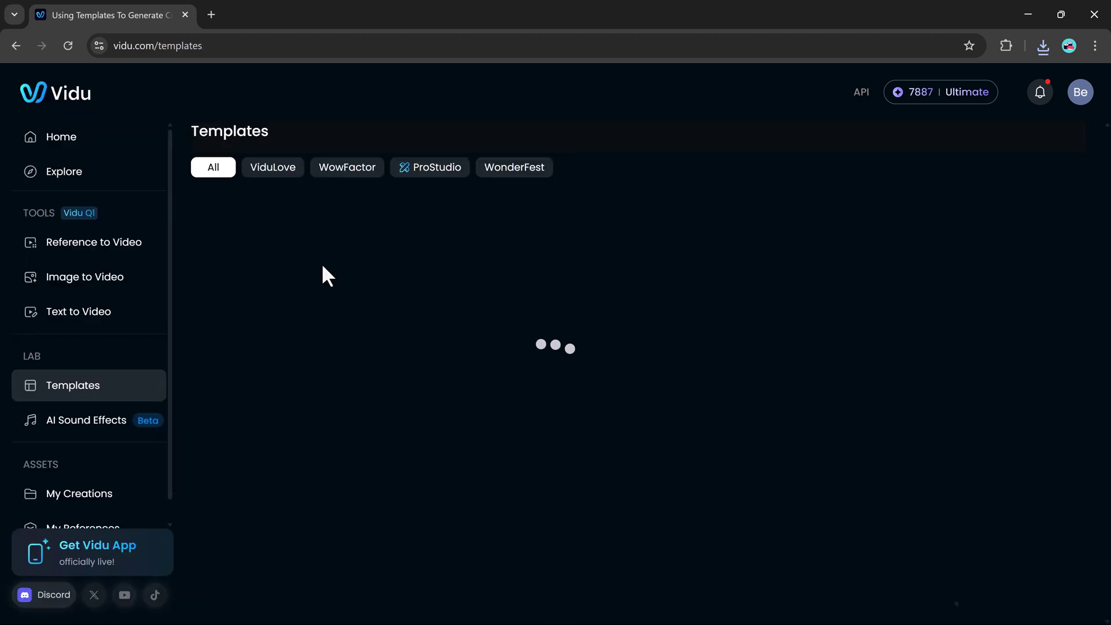
{"action": "mouse_move", "coordinate": [322, 267]}
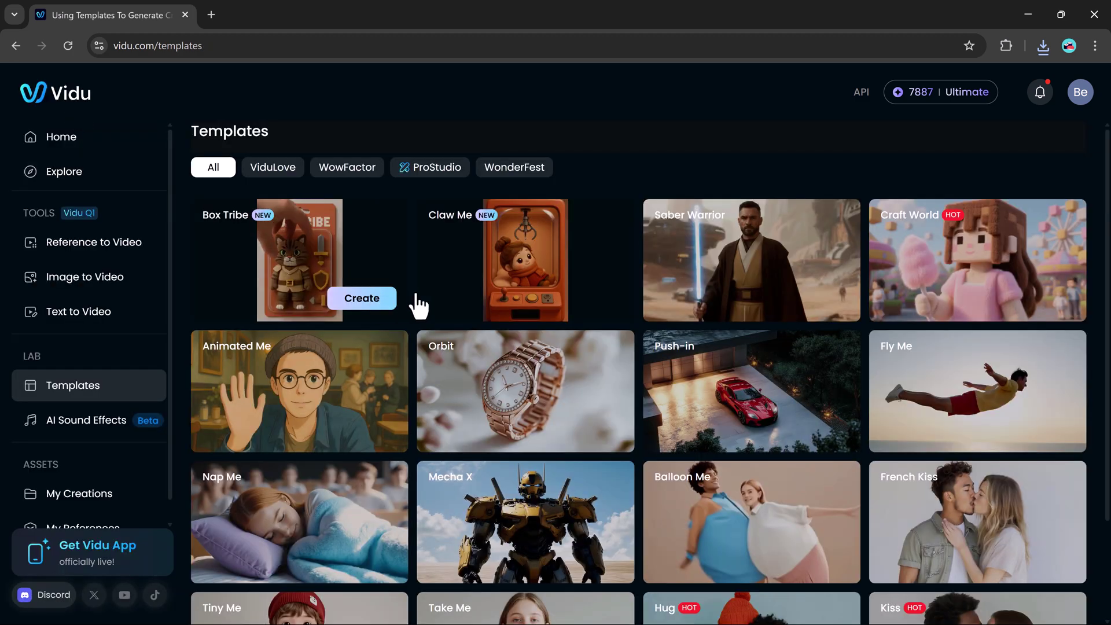
{"action": "scroll", "coordinate": [429, 310], "scroll_direction": "down", "scroll_amount": 2}
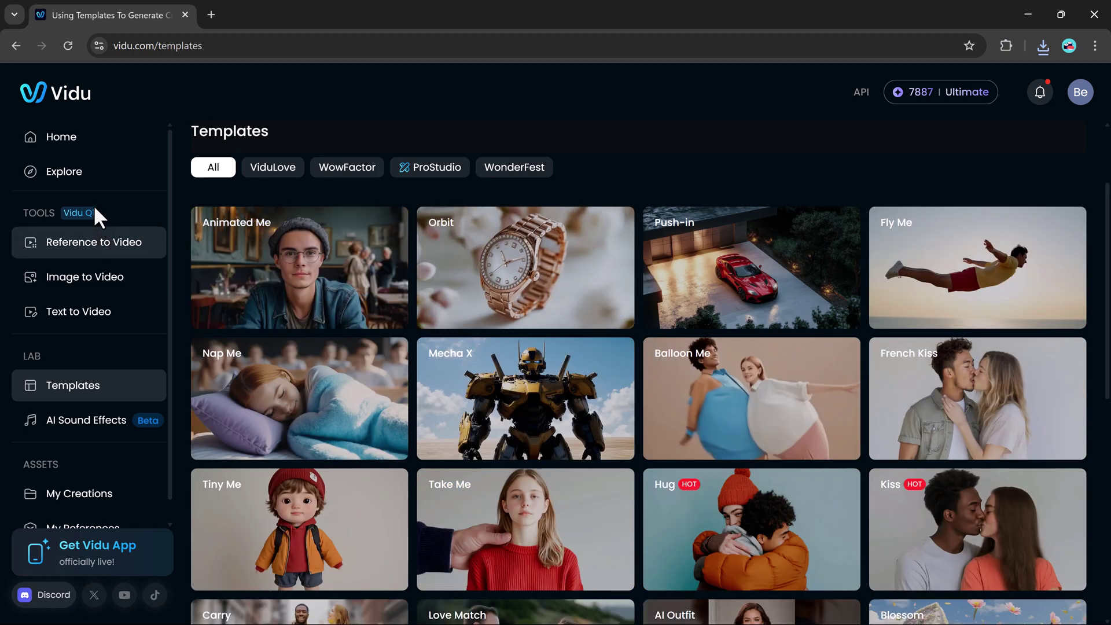
Go to the Vidu home page and scroll down through the Recommendations
{"action": "left_click", "coordinate": [75, 152]}
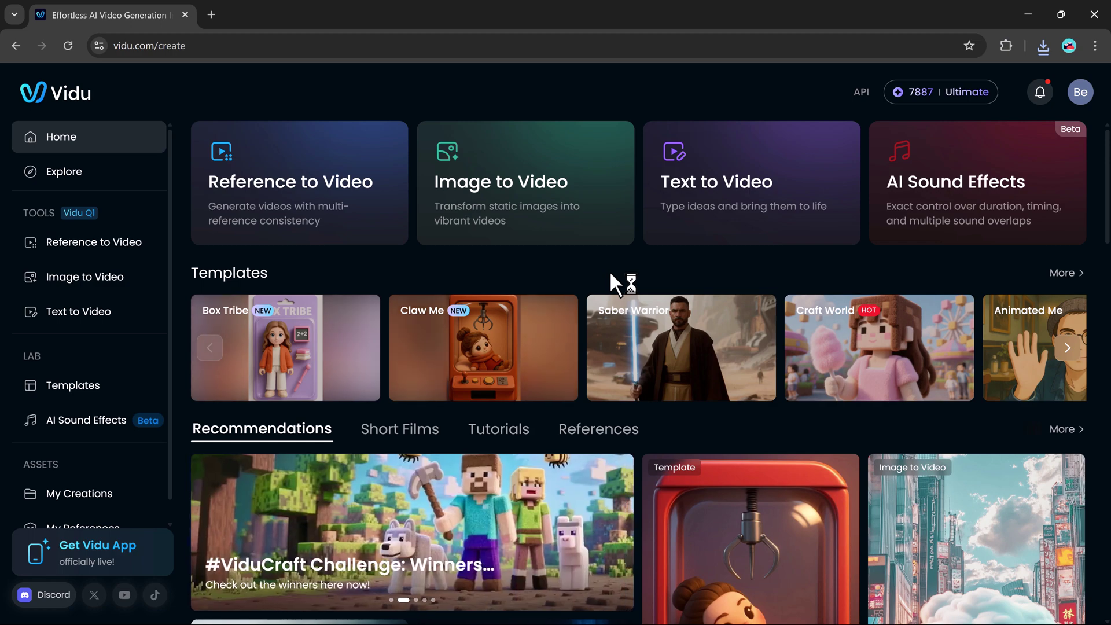
{"action": "scroll", "coordinate": [612, 274], "scroll_direction": "down", "scroll_amount": 7}
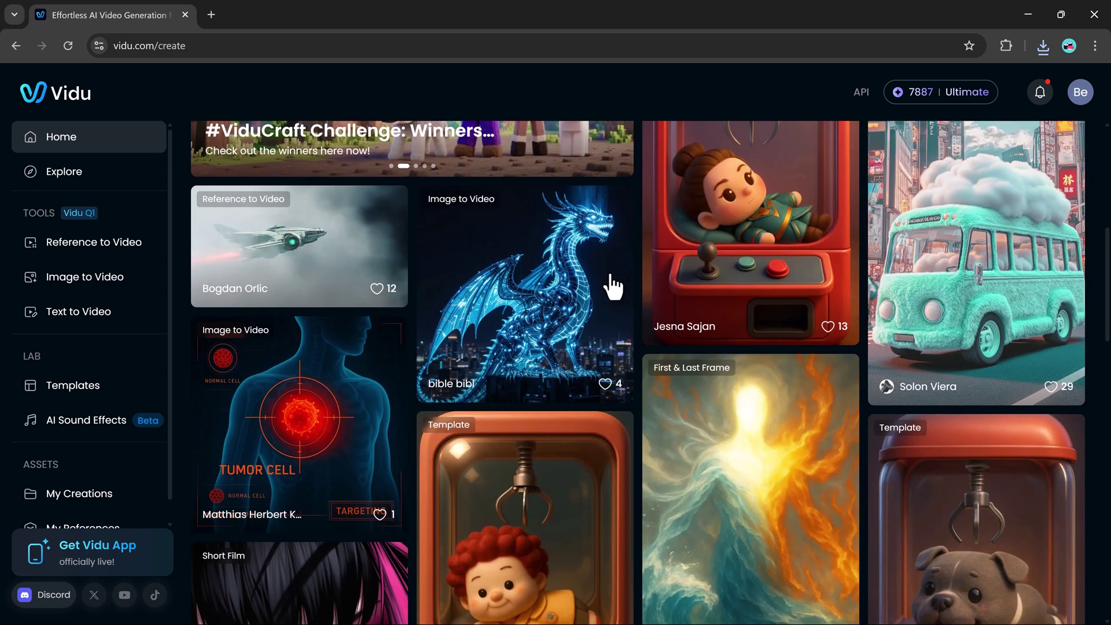
{"action": "scroll", "coordinate": [611, 284], "scroll_direction": "down", "scroll_amount": 15}
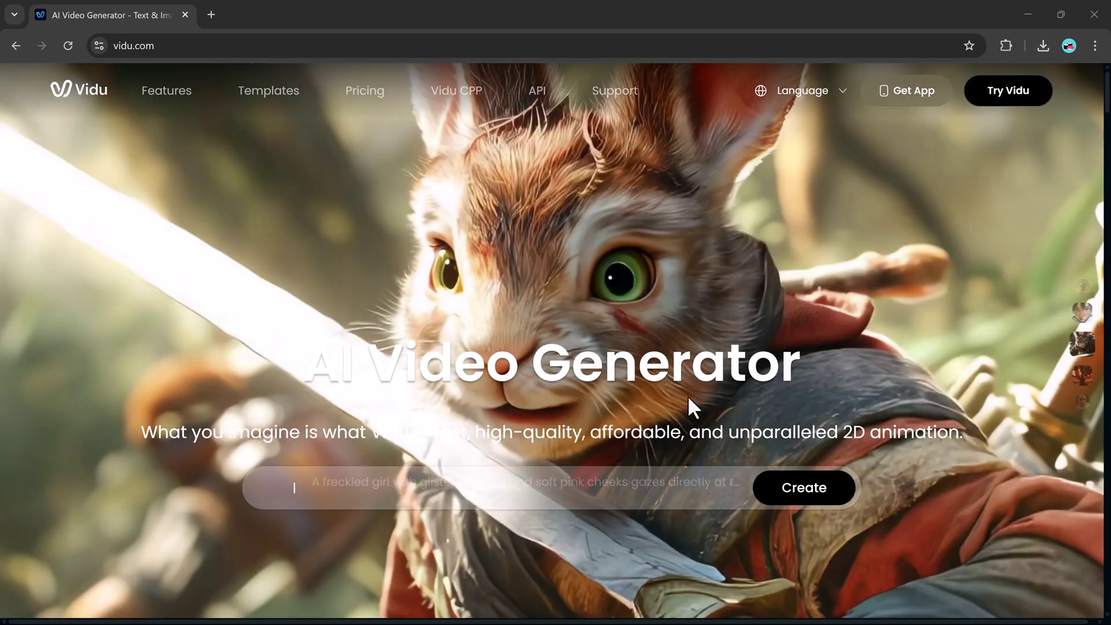
Scroll to the Reference to Video carousel and advance through three example slides
{"action": "scroll", "coordinate": [870, 360], "scroll_direction": "down", "scroll_amount": 5}
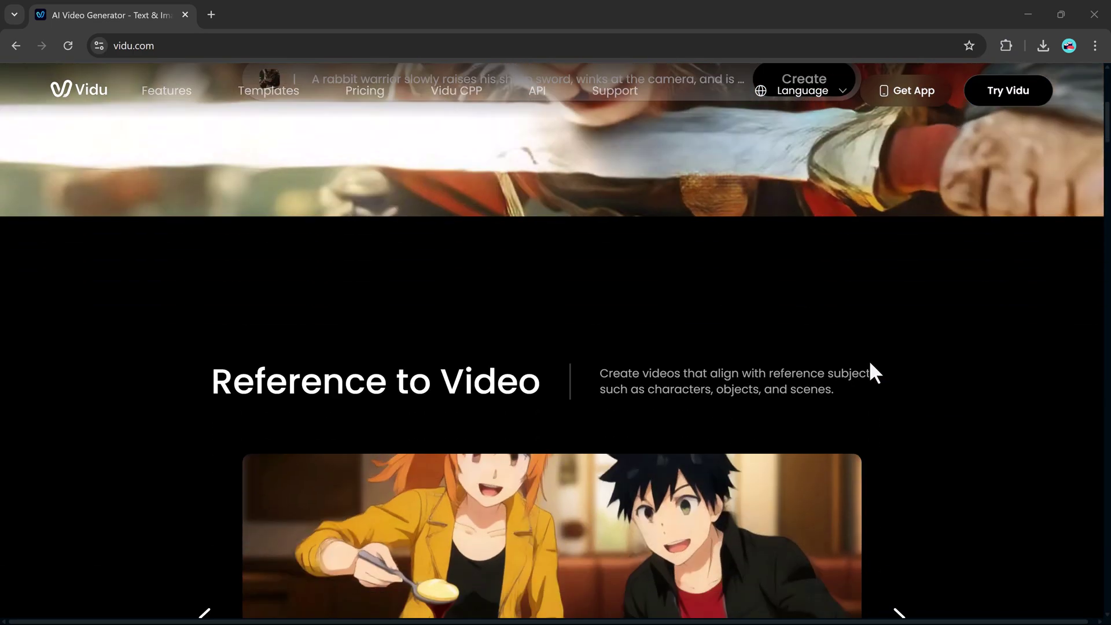
{"action": "scroll", "coordinate": [318, 303], "scroll_direction": "down", "scroll_amount": 3}
{"action": "scroll", "coordinate": [811, 255], "scroll_direction": "down", "scroll_amount": 3}
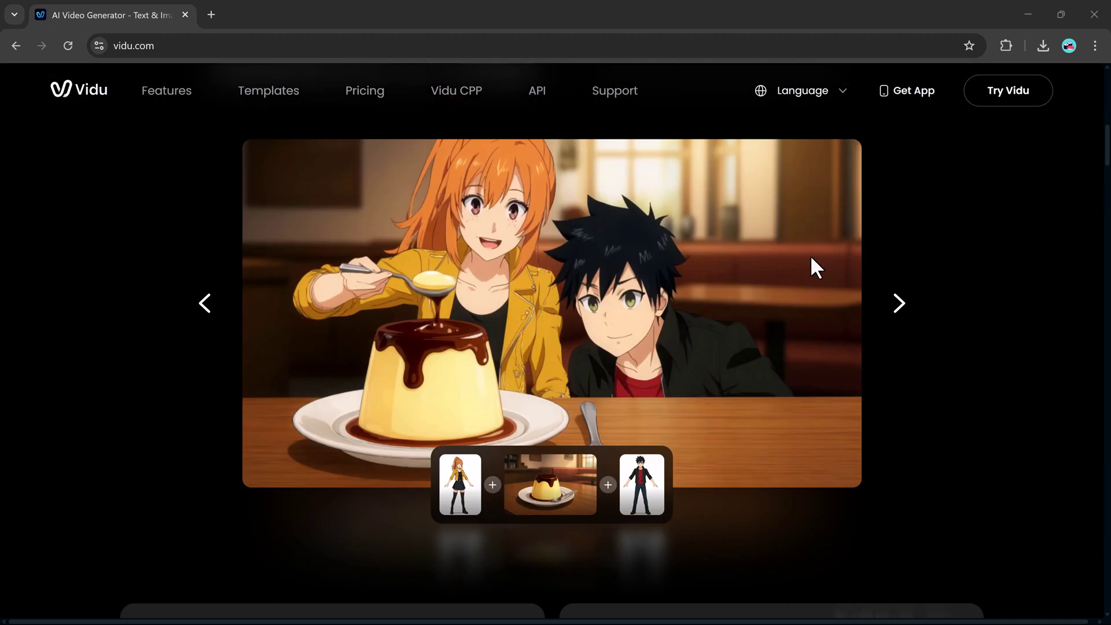
{"action": "left_click", "coordinate": [897, 307]}
{"action": "left_click", "coordinate": [897, 306]}
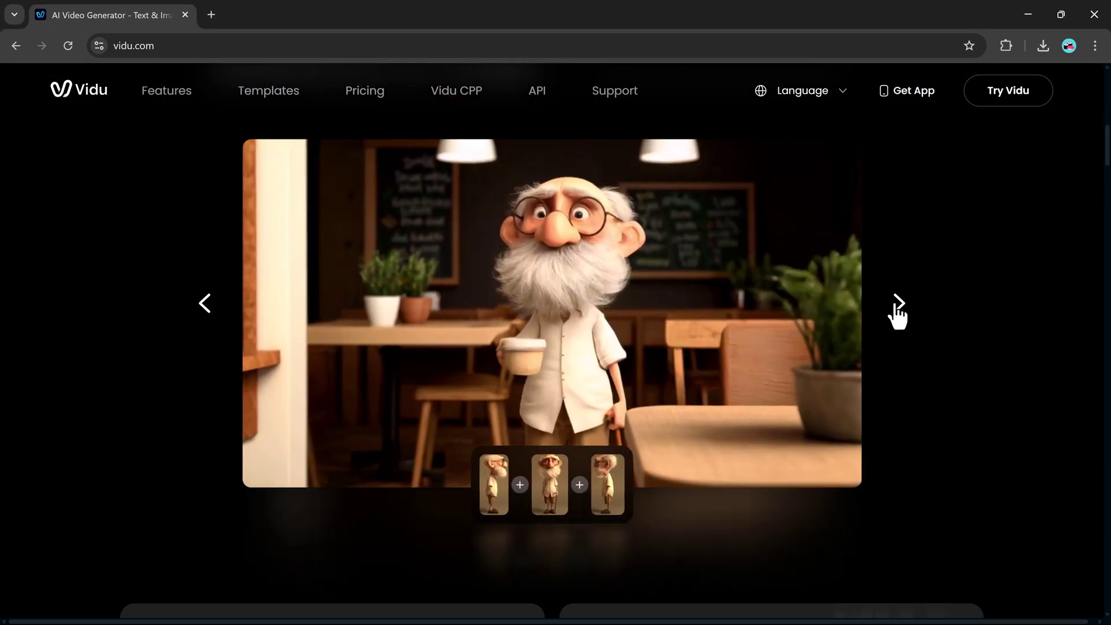
{"action": "left_click", "coordinate": [897, 307]}
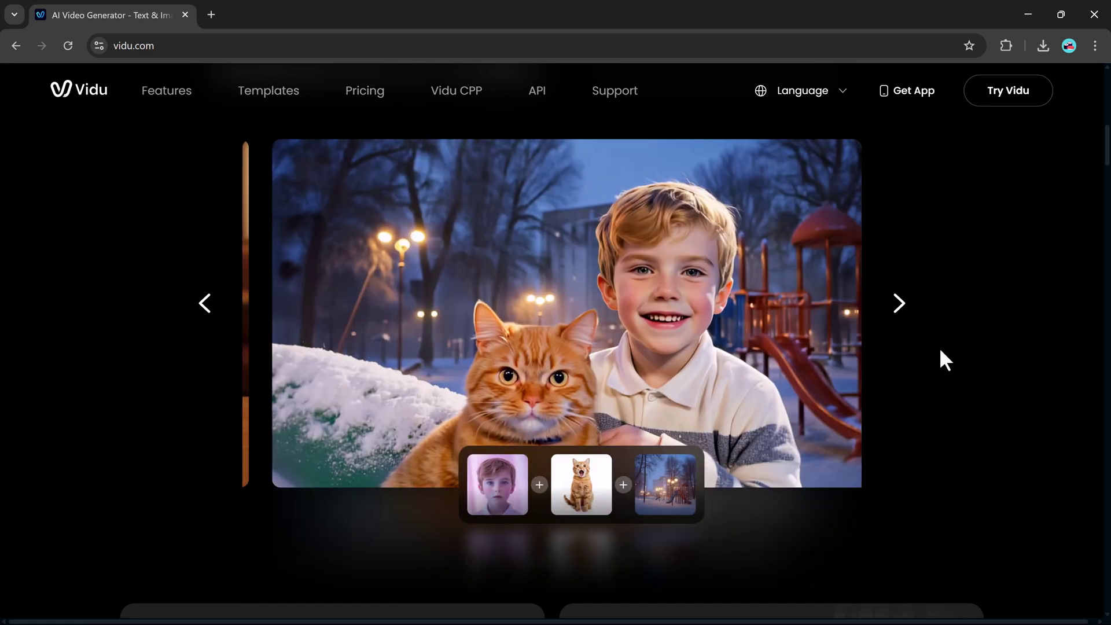
Step through three Image to Video examples, then scroll down to the 'Why Vidu' section
{"action": "scroll", "coordinate": [939, 347], "scroll_direction": "down", "scroll_amount": 8}
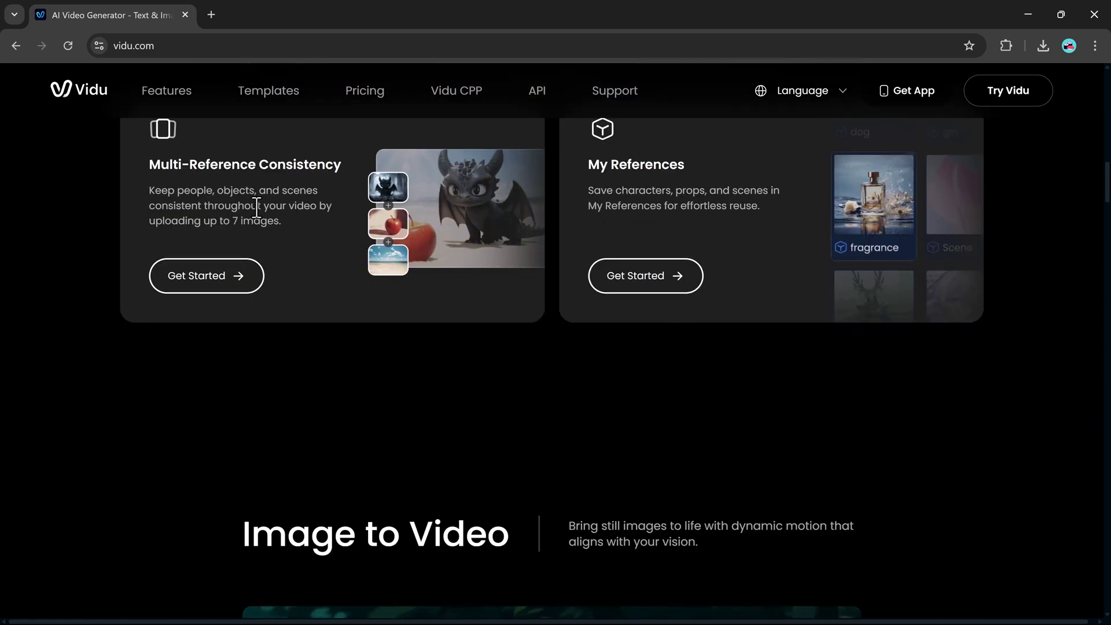
{"action": "scroll", "coordinate": [690, 217], "scroll_direction": "down", "scroll_amount": 3}
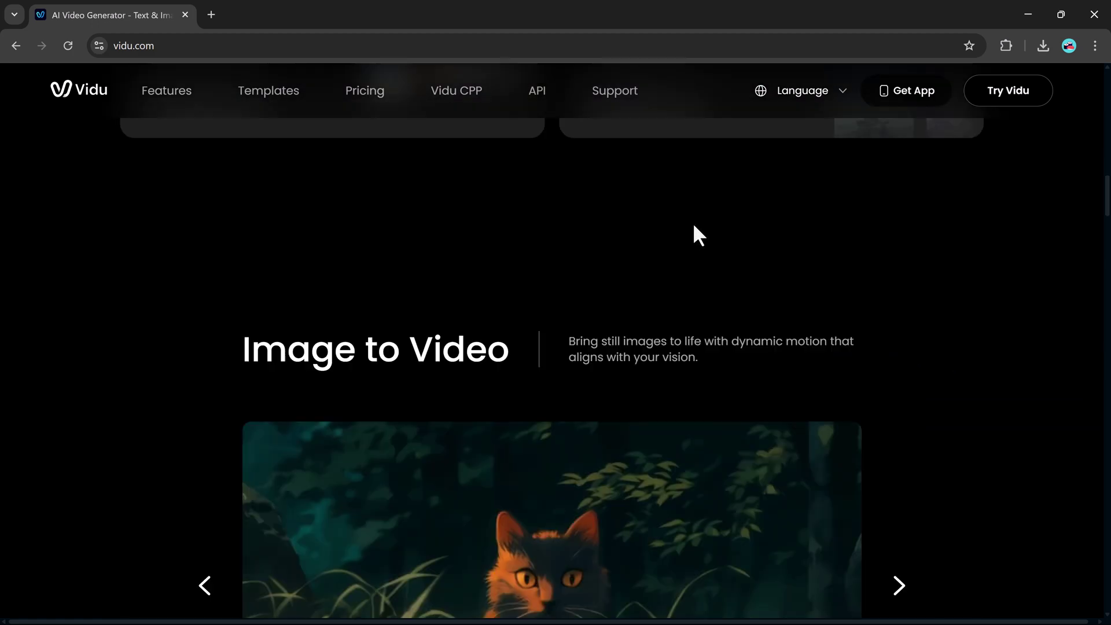
{"action": "scroll", "coordinate": [694, 226], "scroll_direction": "down", "scroll_amount": 3}
{"action": "left_click", "coordinate": [900, 410]}
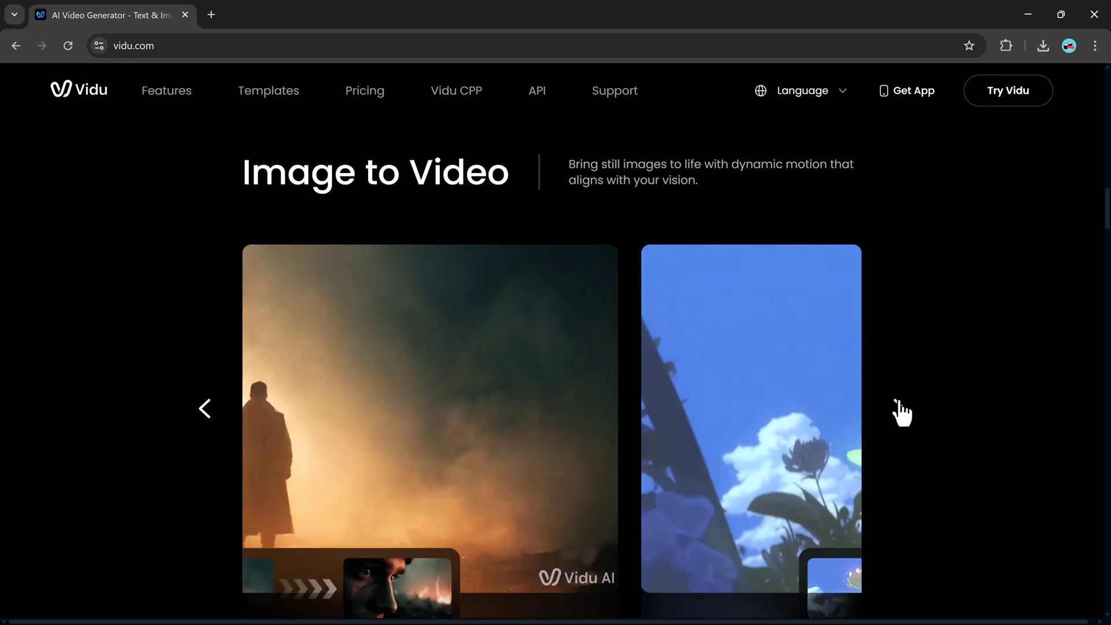
{"action": "left_click", "coordinate": [900, 410]}
{"action": "left_click", "coordinate": [900, 410]}
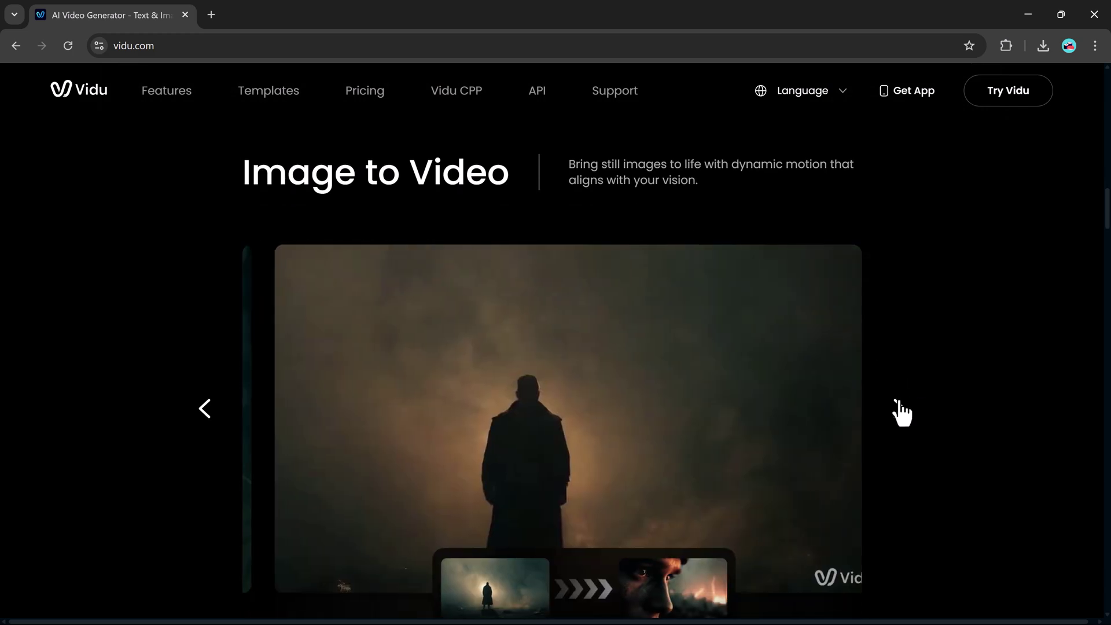
{"action": "scroll", "coordinate": [900, 411], "scroll_direction": "down", "scroll_amount": 3}
{"action": "scroll", "coordinate": [898, 405], "scroll_direction": "down", "scroll_amount": 3}
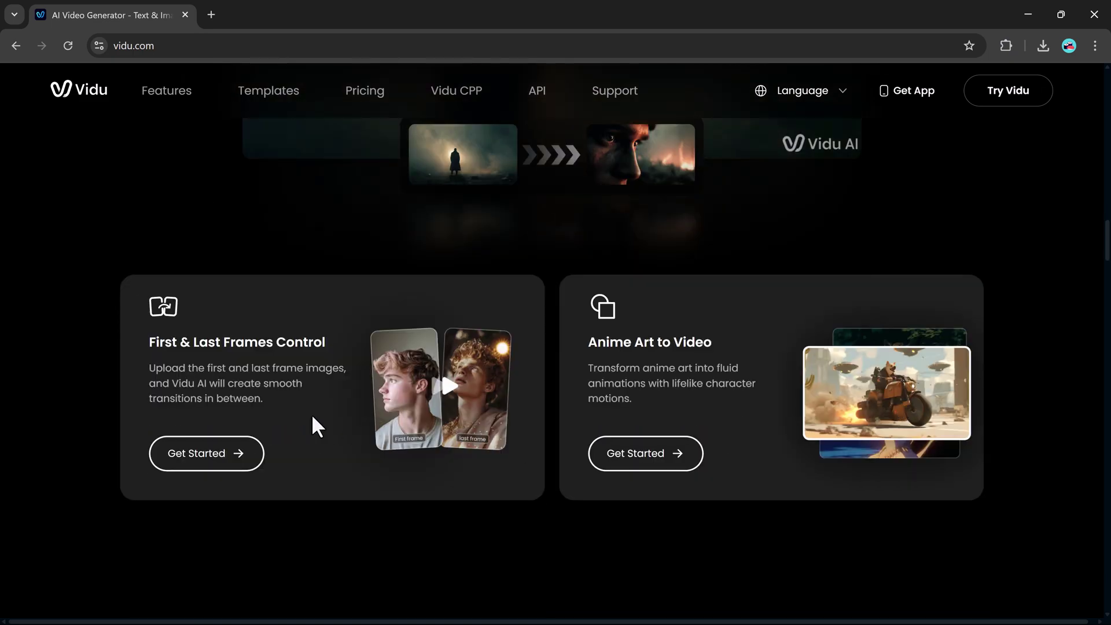
{"action": "scroll", "coordinate": [677, 413], "scroll_direction": "down", "scroll_amount": 6}
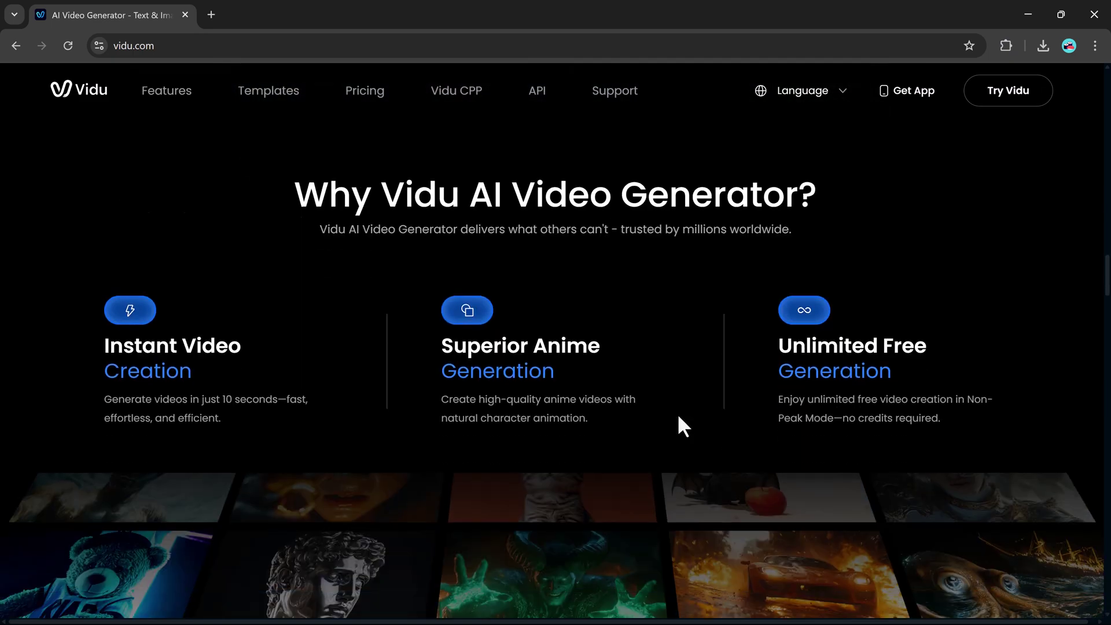